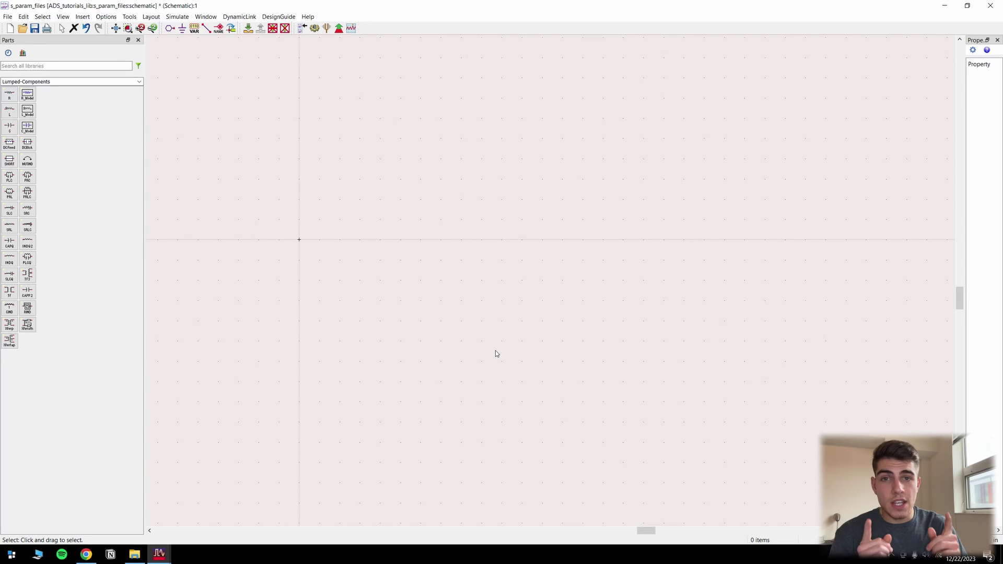
Review Example 12.2's S-parameter values and the Qorvo and Skyworks product document pages
key(alt+Tab)
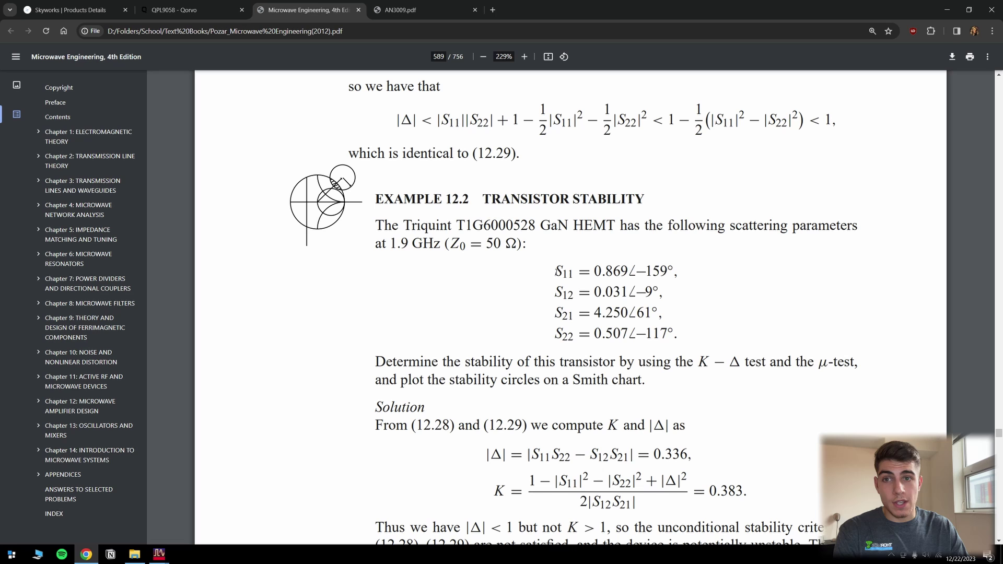
drag(556, 270, 678, 337)
click(706, 334)
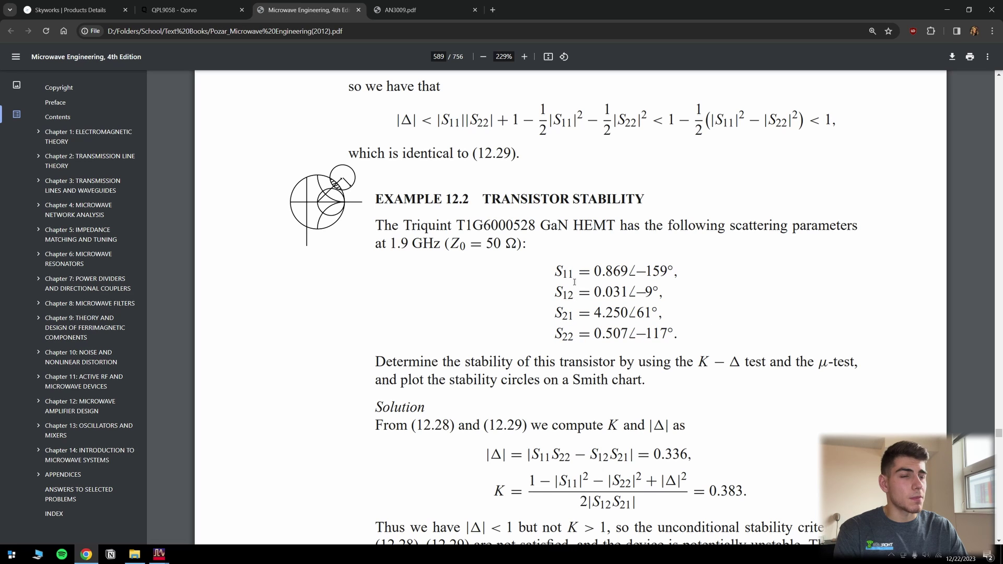
drag(551, 272, 674, 337)
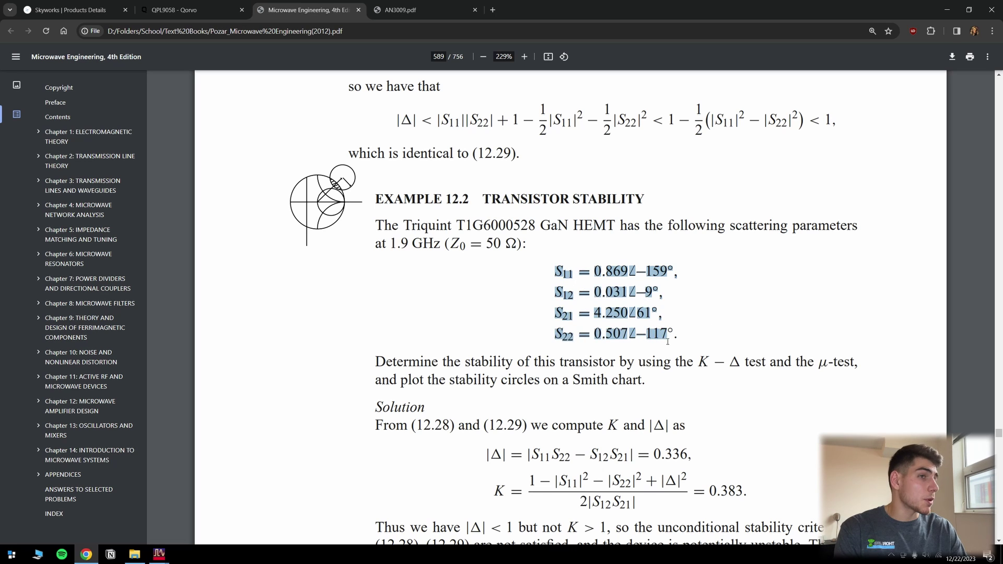
click(674, 337)
click(188, 10)
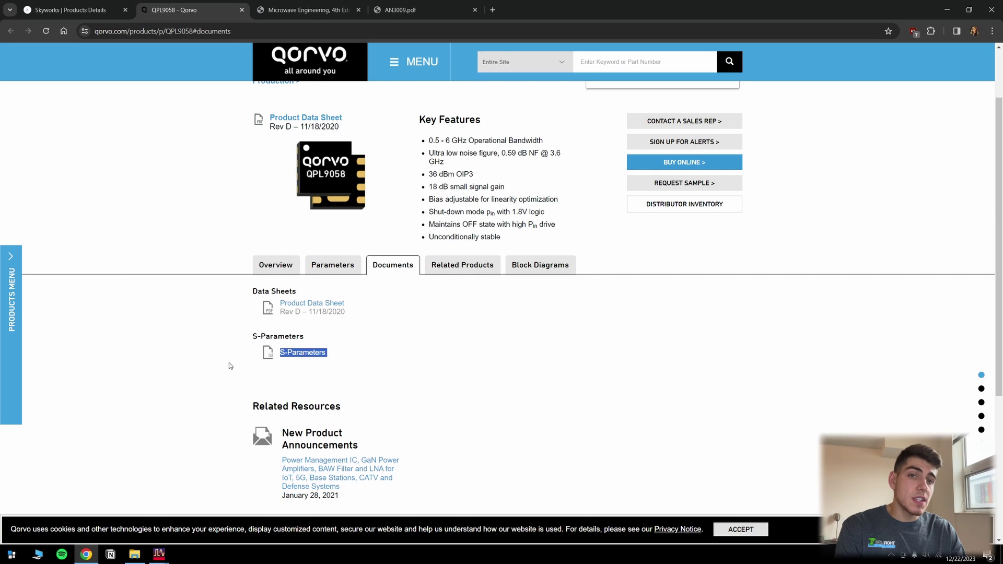
click(119, 9)
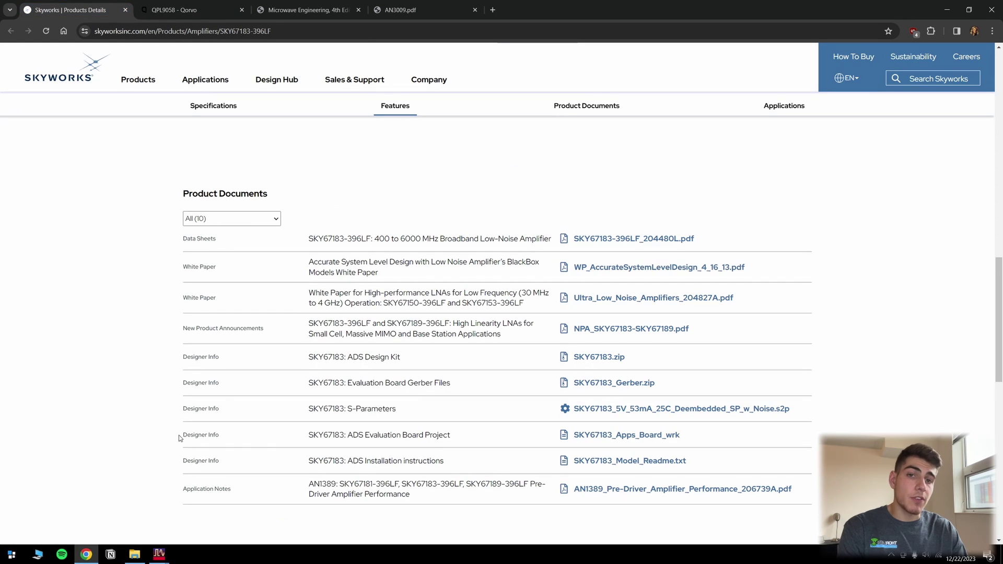
drag(179, 438, 730, 443)
click(886, 430)
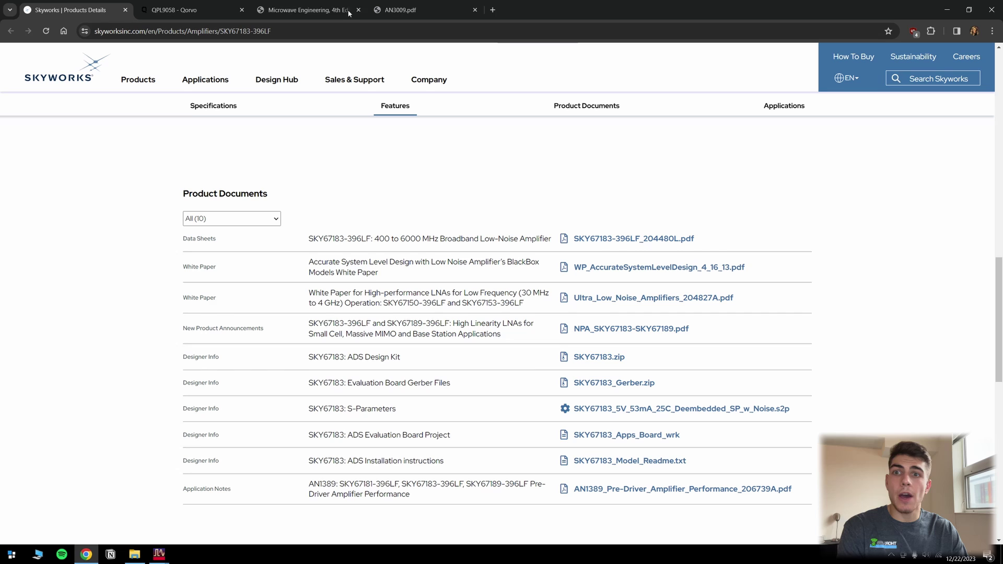
key(alt+Tab)
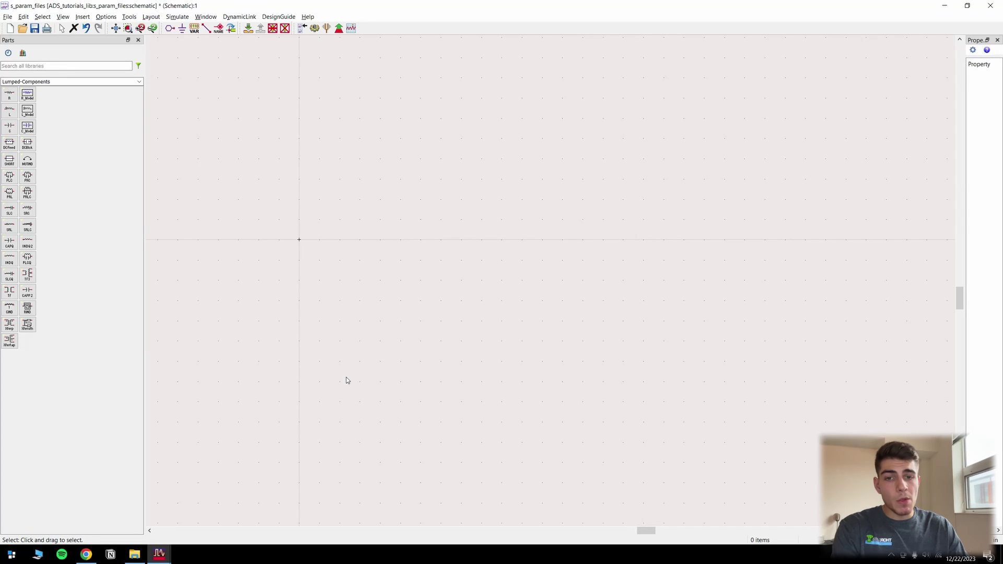
Create an empty New Text Document in the ADS_tutorials data folder beside example.s2p
click(141, 556)
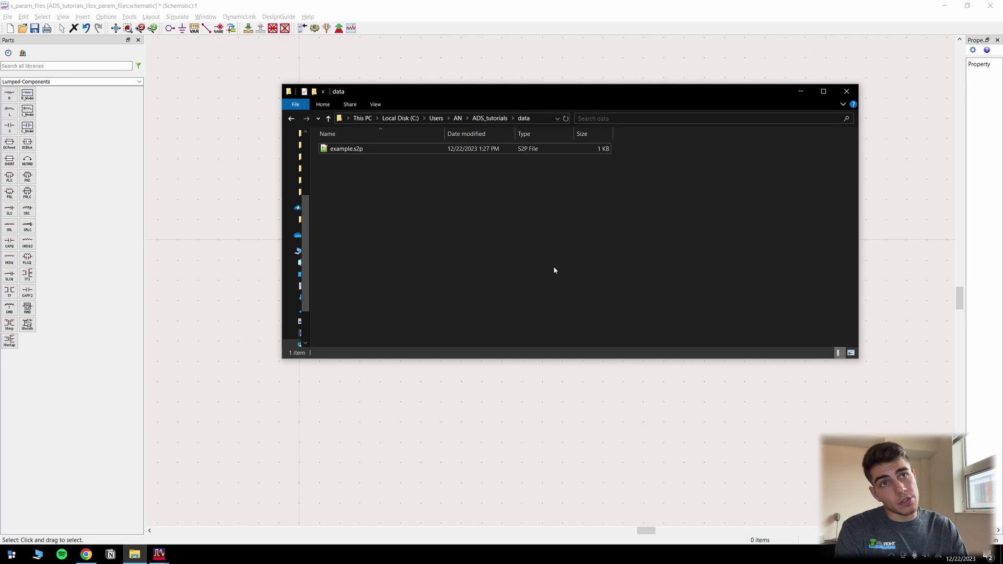
right_click(362, 217)
mouse_move(415, 368)
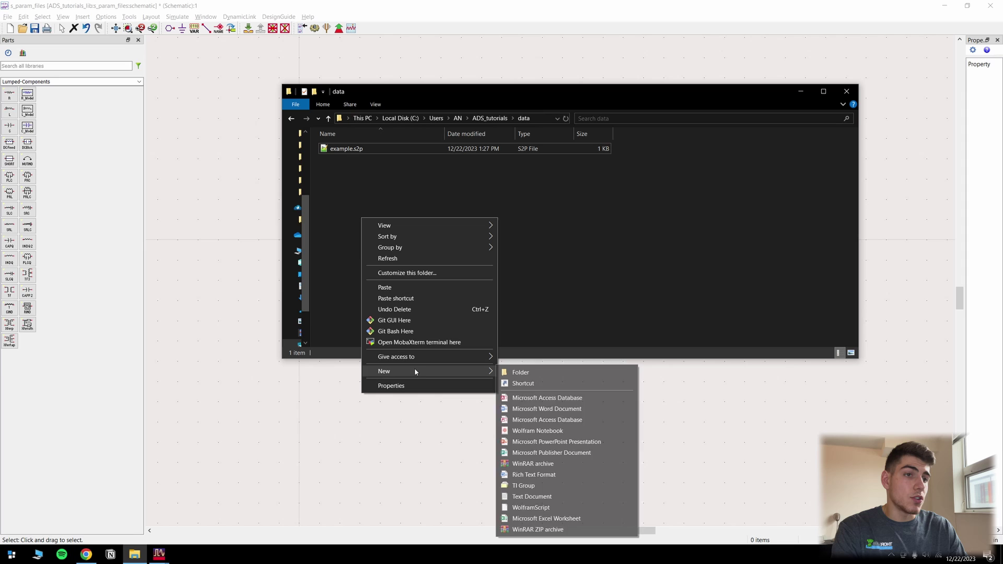
click(558, 495)
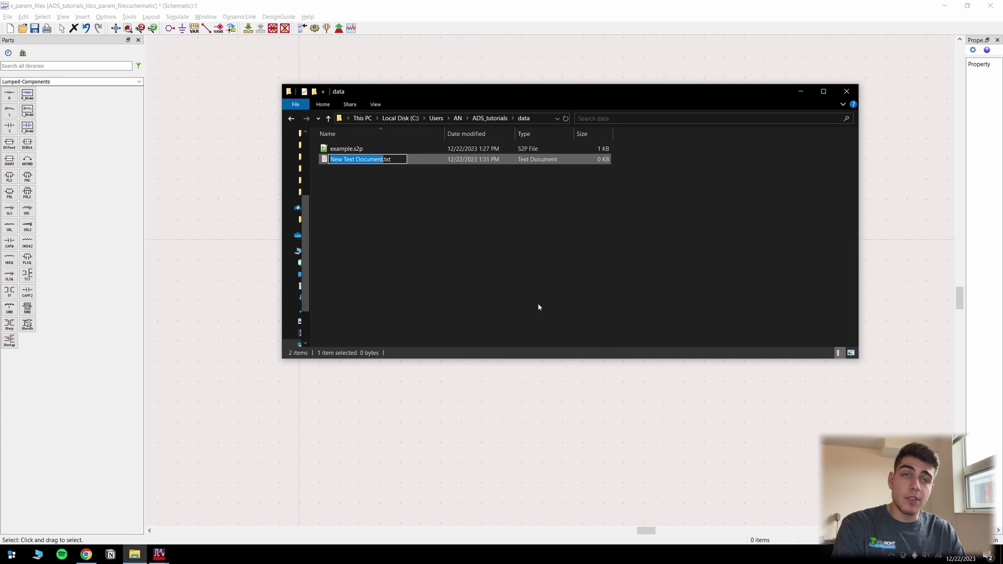
Recheck the textbook example and the QPL9058 S-Parameters download link, then return to the folder
key(alt+Tab)
key(alt+Tab)
key(Tab)
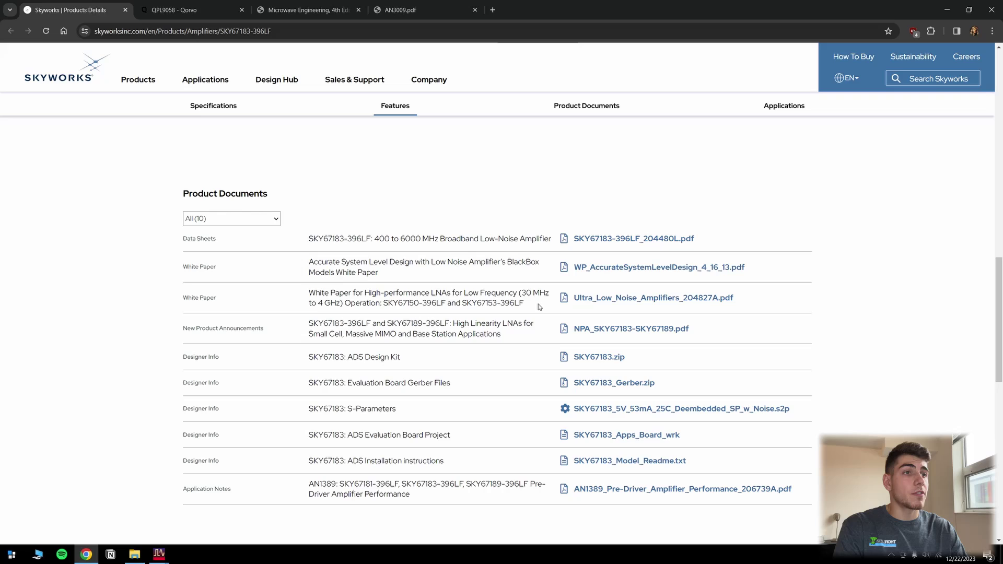
click(309, 10)
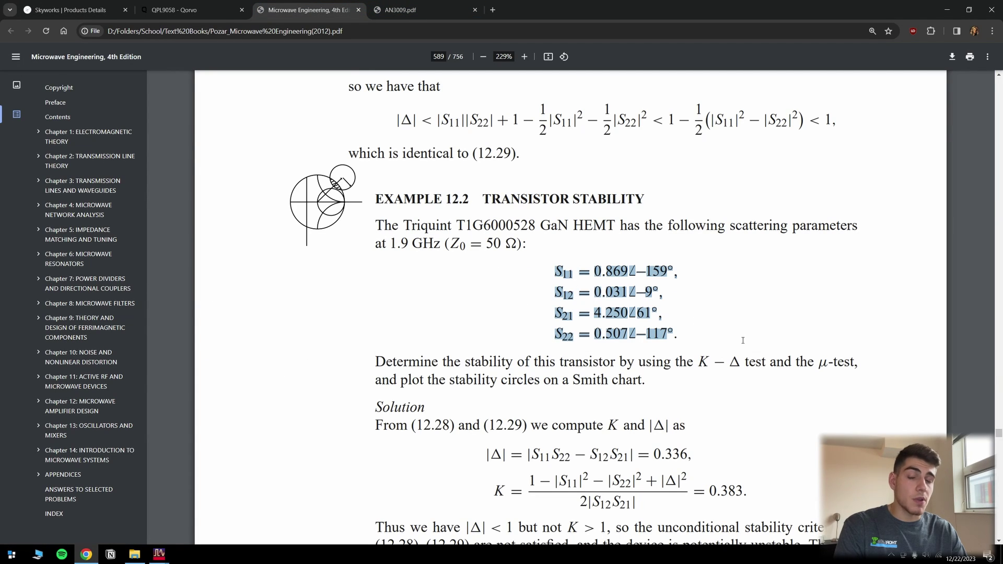
key(ctrl+shift+Tab)
drag(256, 357, 377, 352)
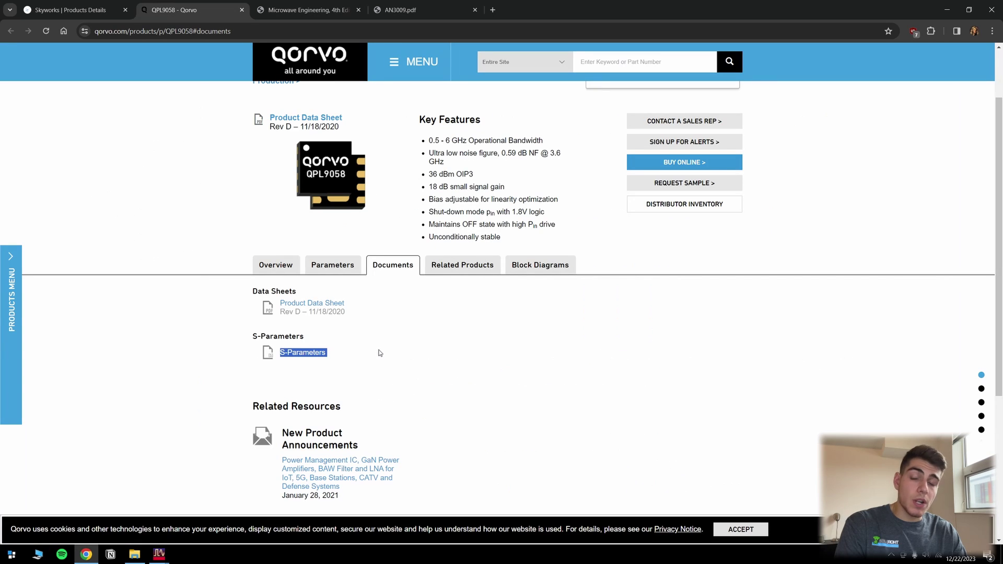
key(ctrl+Tab)
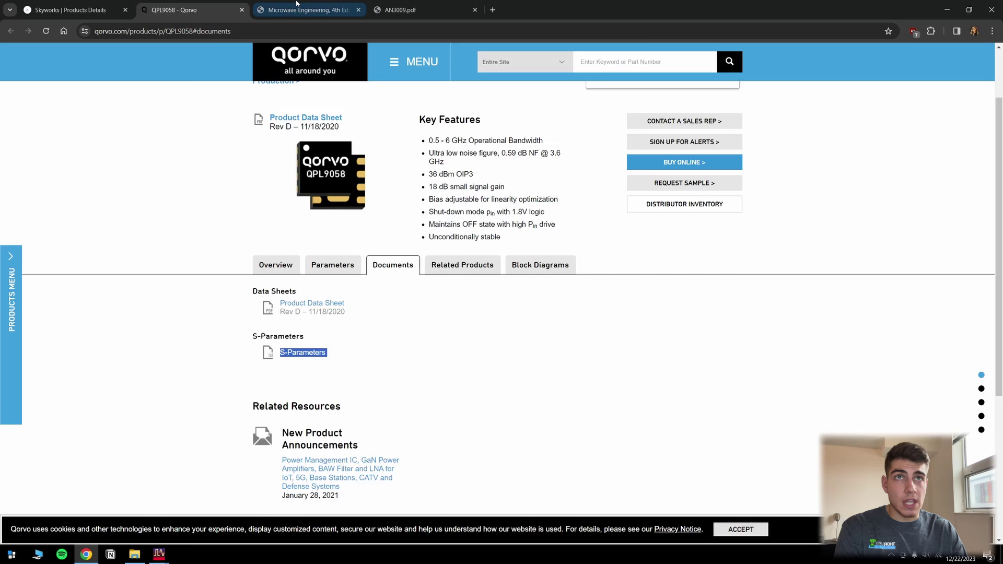
key(alt+Tab)
key(alt+Tab)
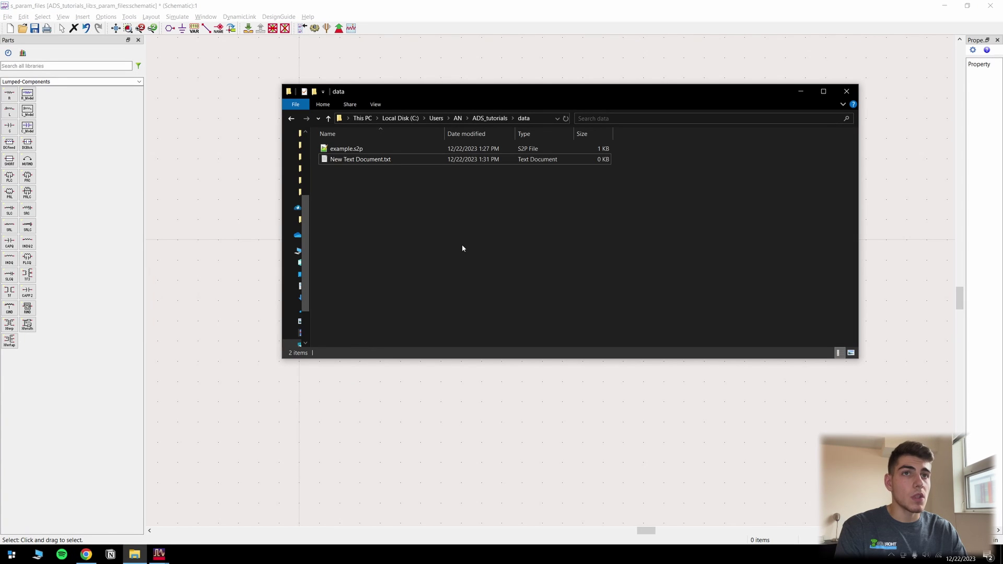
Rename the new text document to example2.s2p, accepting the extension change
right_click(339, 160)
click(385, 416)
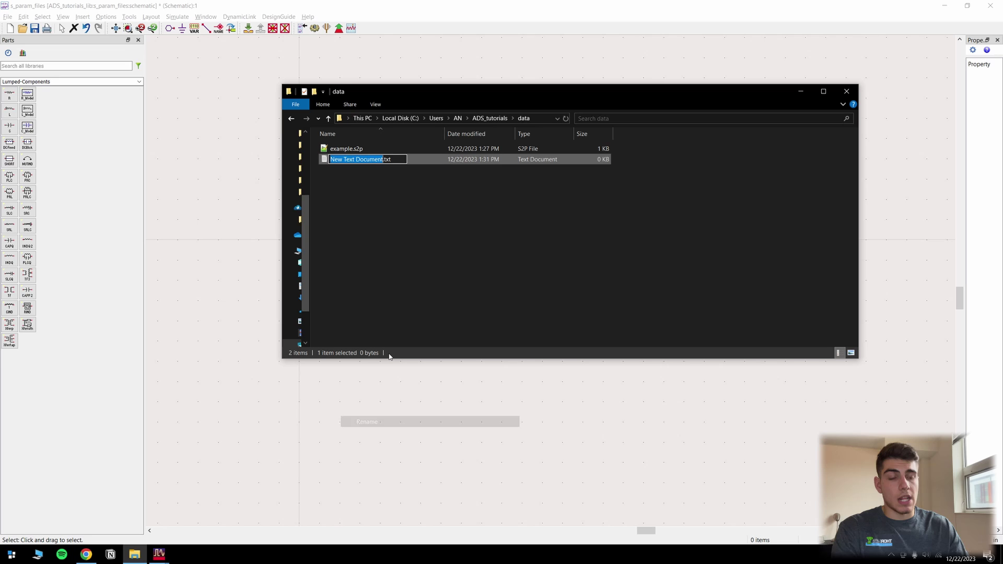
text(example2)
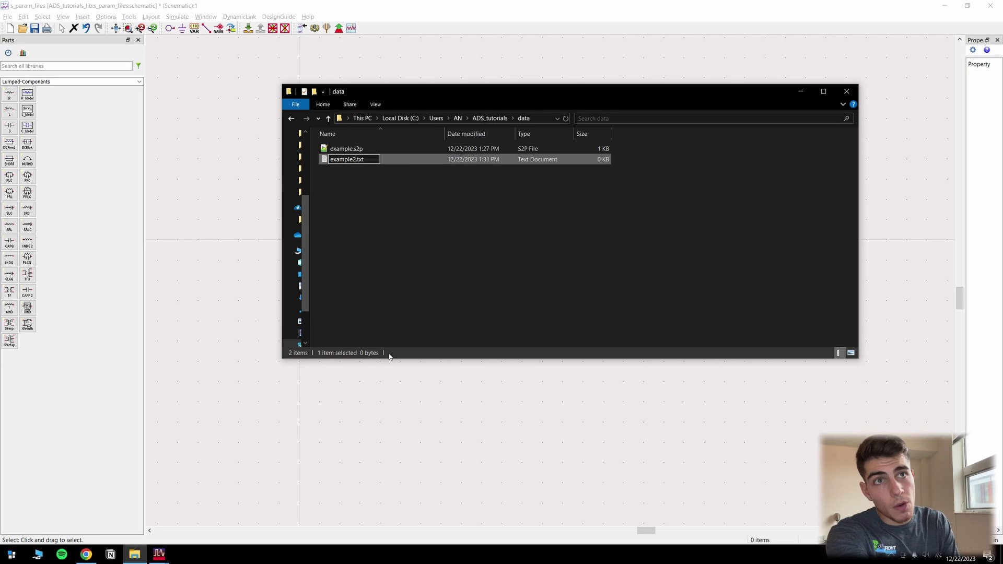
key(BackSpace)
key(BackSpace)
key(BackSpace)
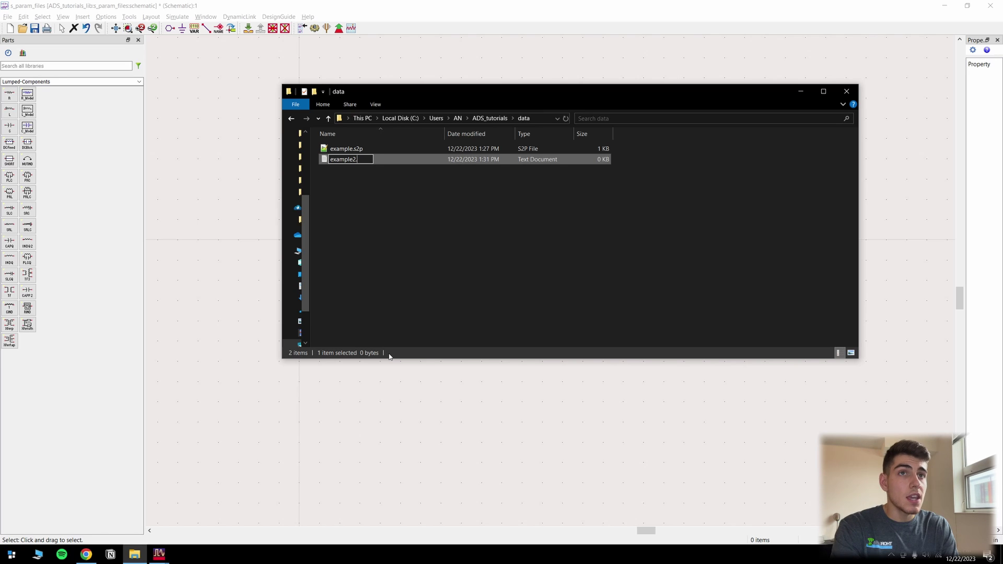
text(s2p)
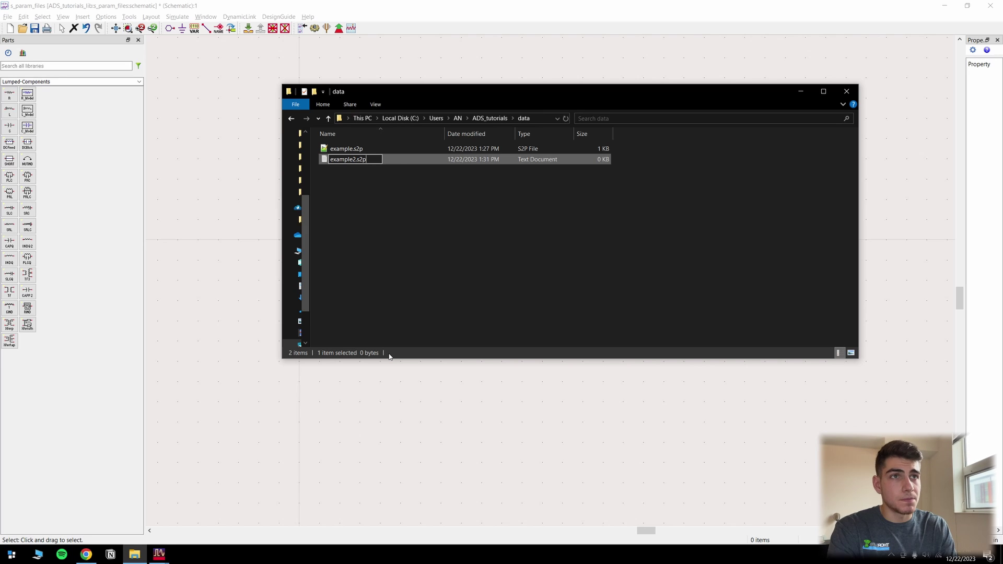
key(Return)
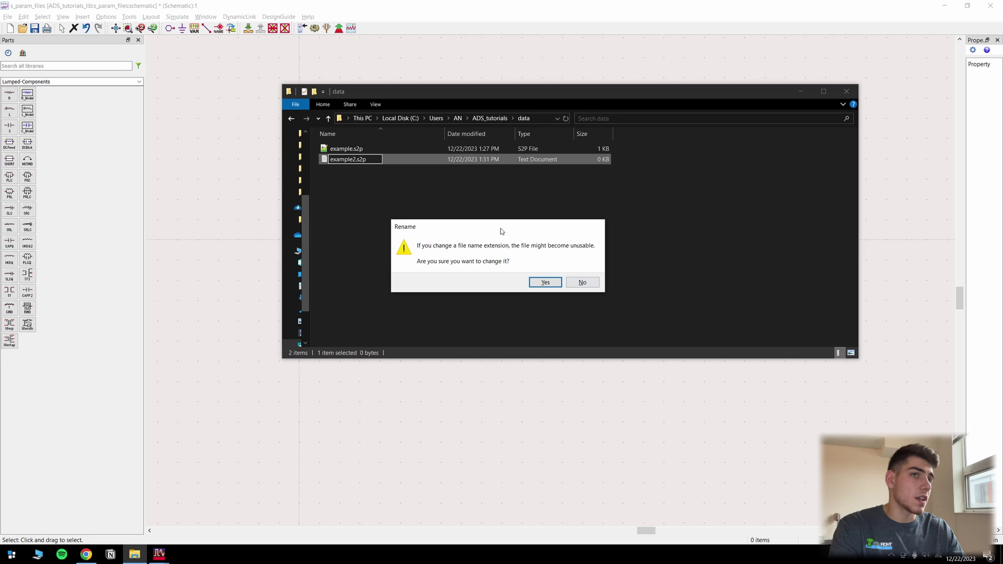
click(540, 285)
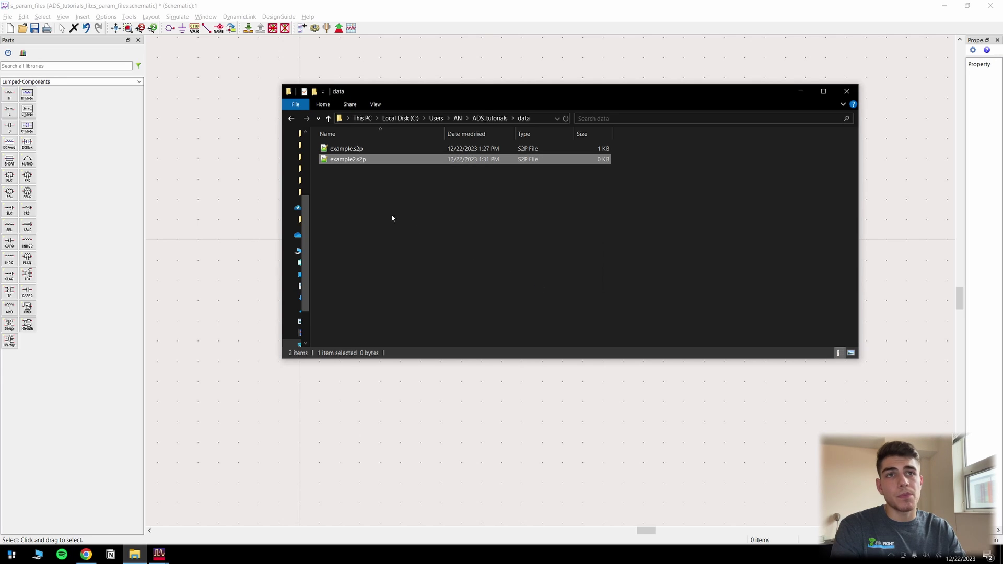
Open example2.s2p in Notepad++ from the Open with app list
right_click(357, 163)
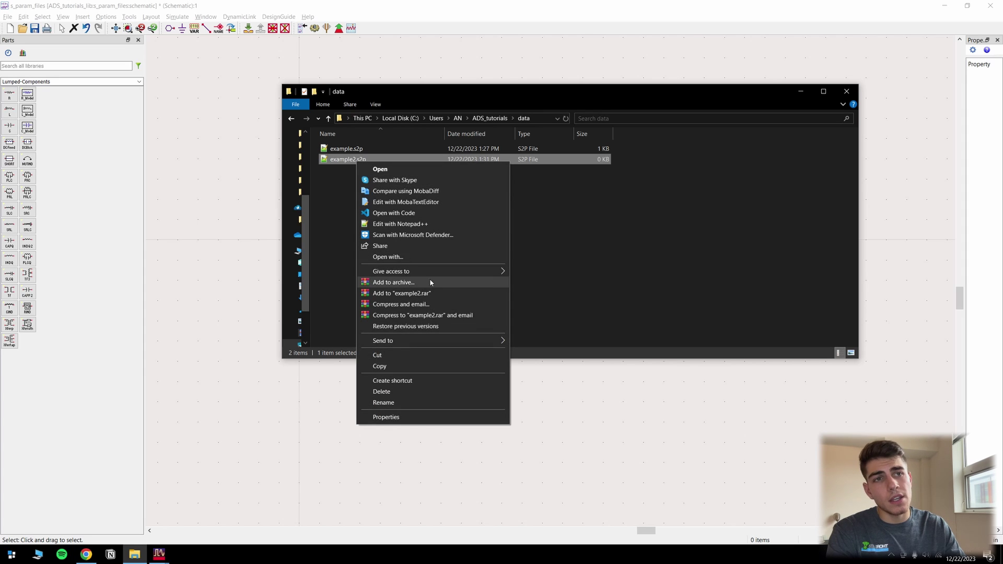
click(406, 257)
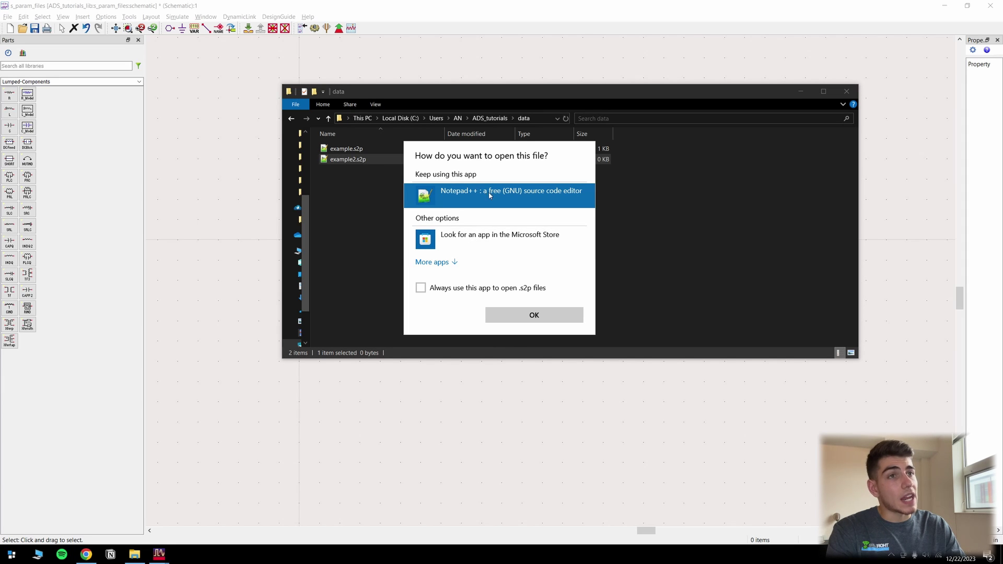
click(443, 264)
scroll(470, 269, down, 5)
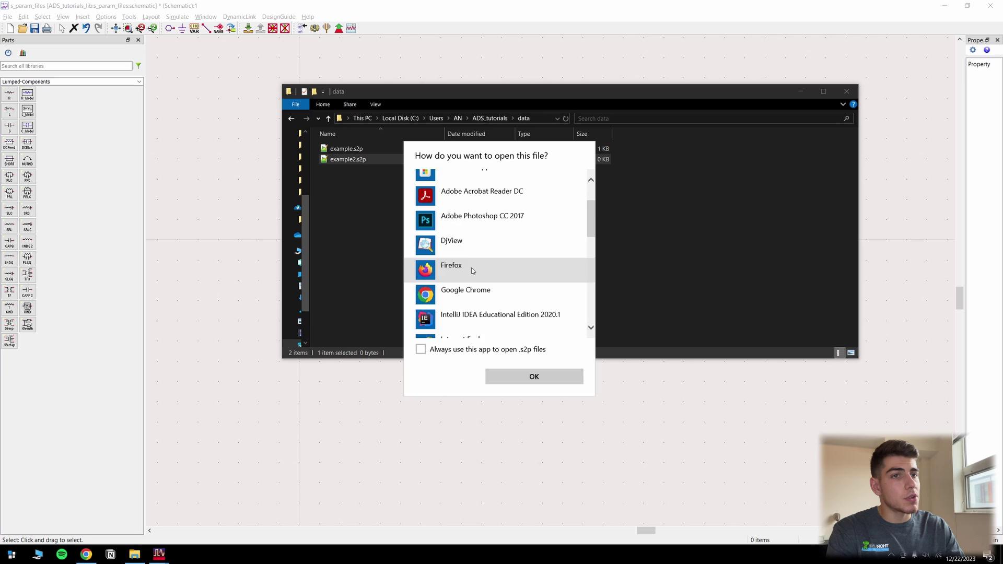
scroll(490, 267, down, 3)
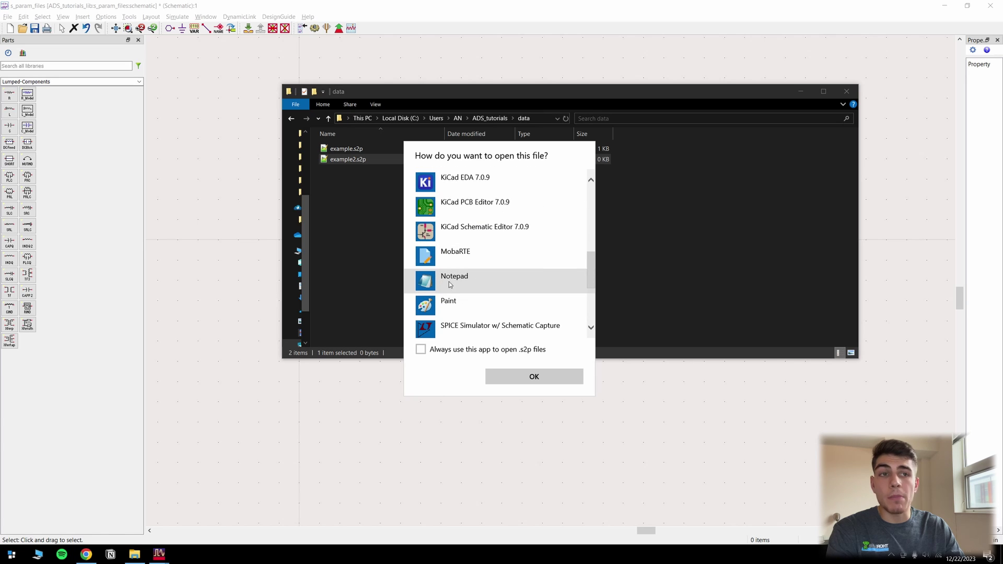
scroll(467, 284, up, 8)
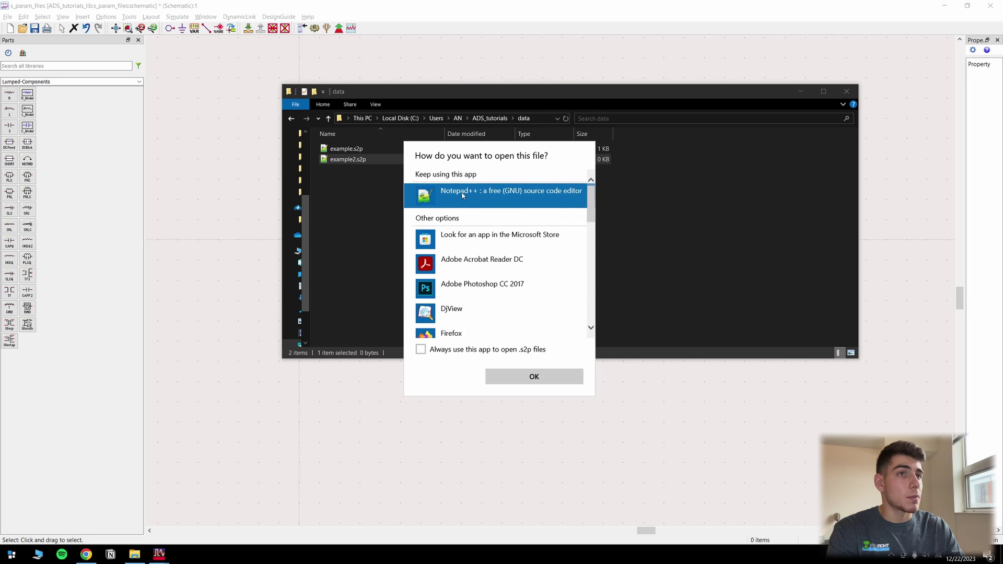
click(517, 378)
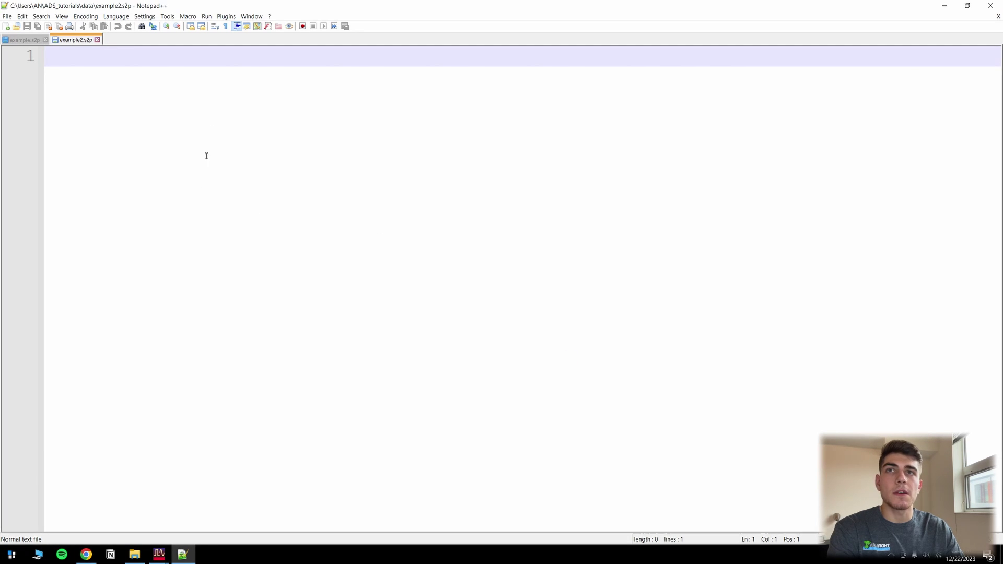
Glance at the textbook S-parameter values, then read the Option Line section of AN3009.pdf
click(86, 554)
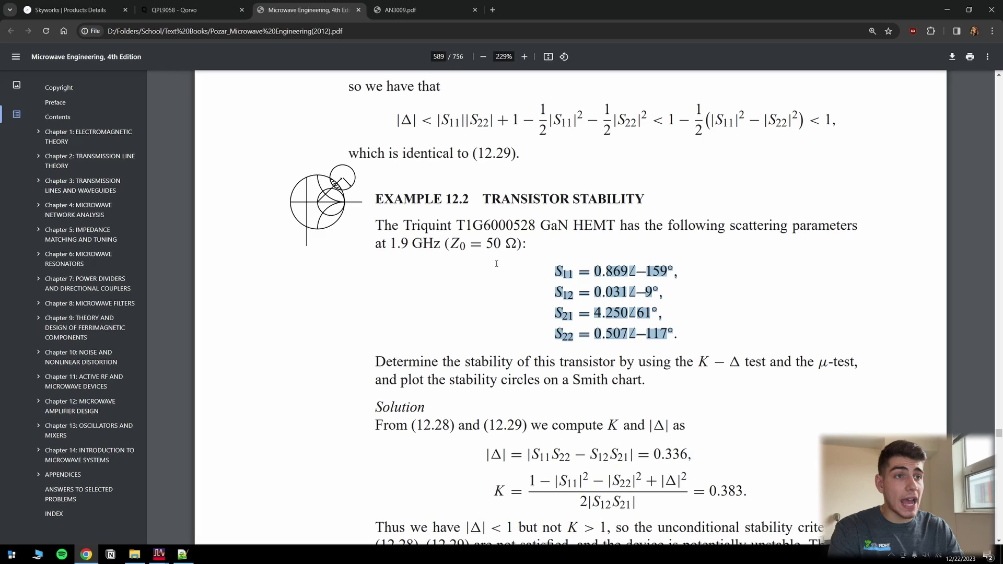
drag(554, 268, 680, 331)
click(680, 331)
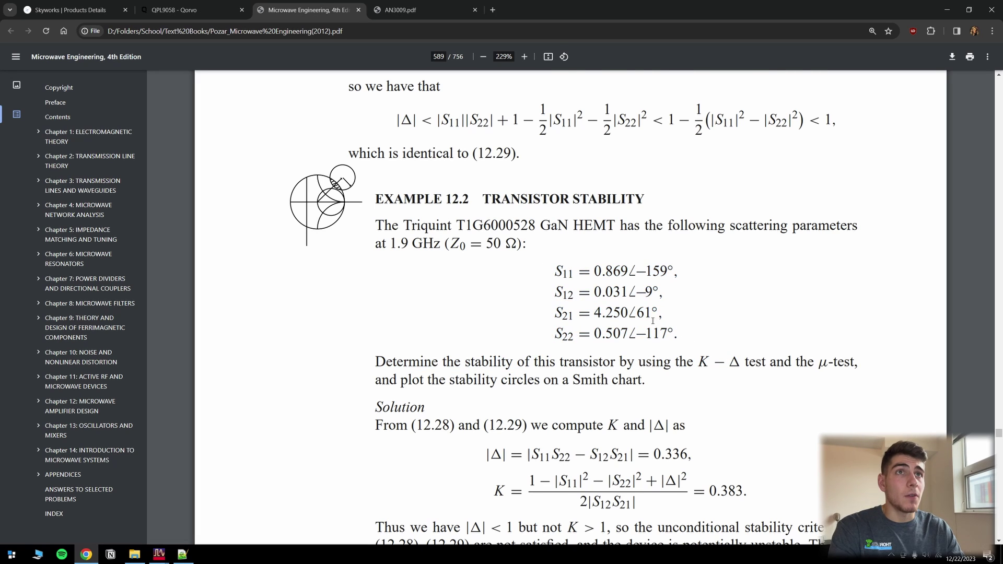
click(428, 5)
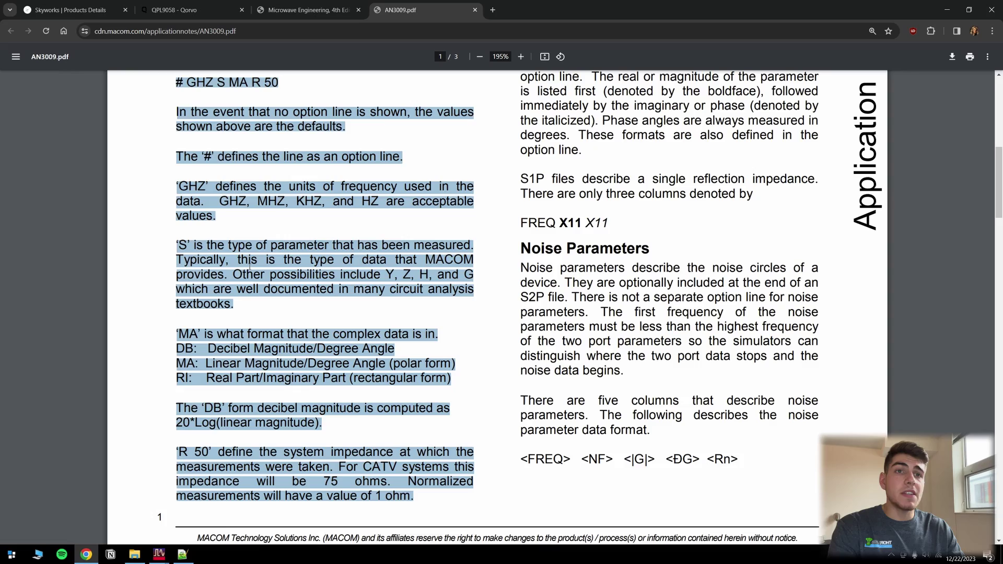
scroll(391, 230, up, 9)
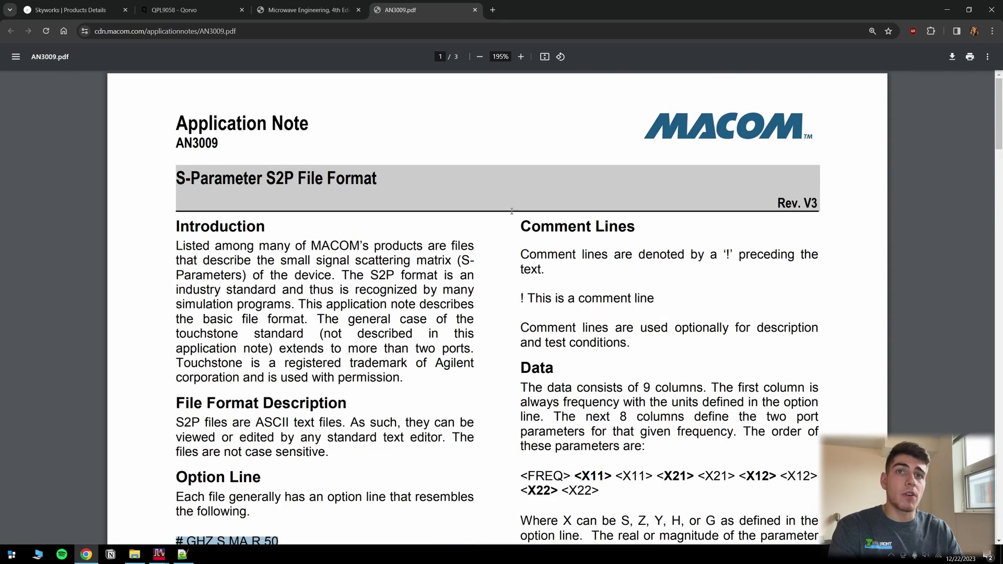
scroll(383, 222, down, 8)
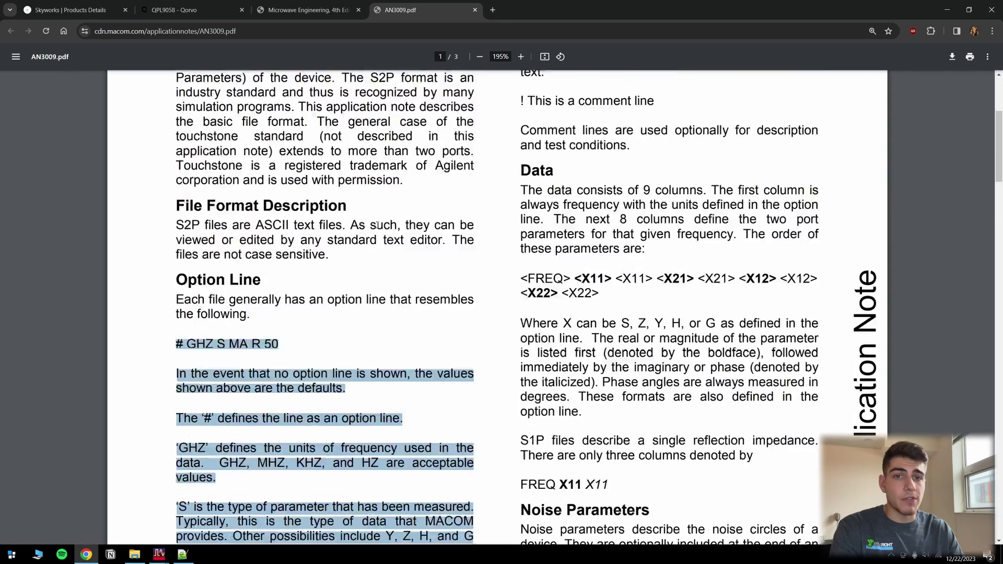
scroll(377, 226, down, 1)
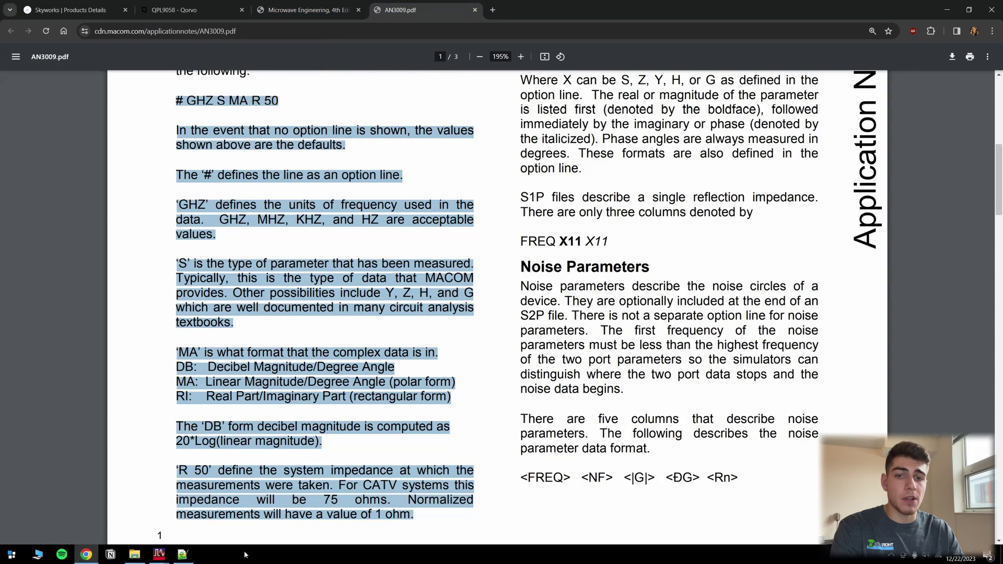
Copy both header lines from example.s2p and paste them into example2.s2p
click(182, 555)
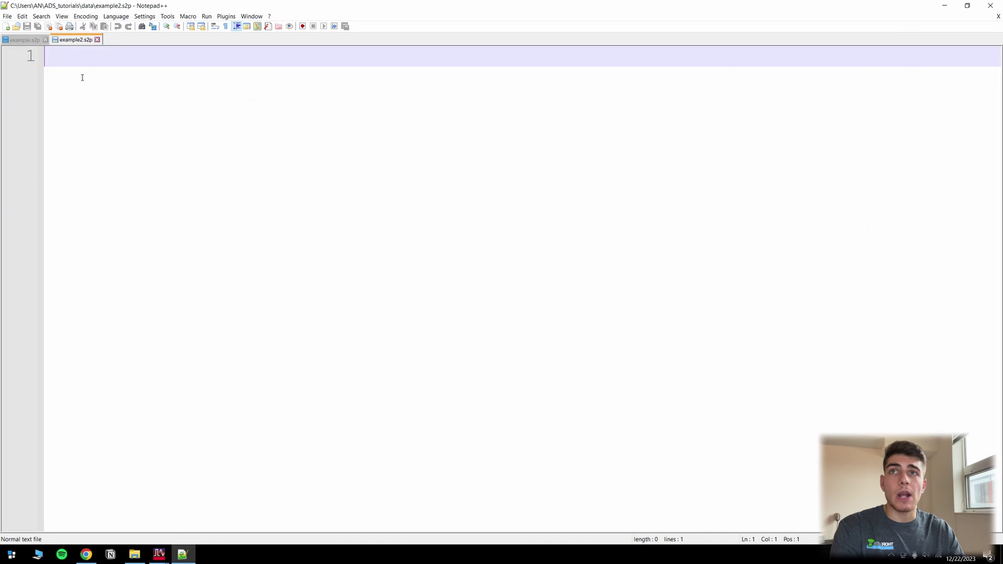
click(25, 40)
click(121, 56)
drag(846, 78, 46, 61)
key(ctrl+c)
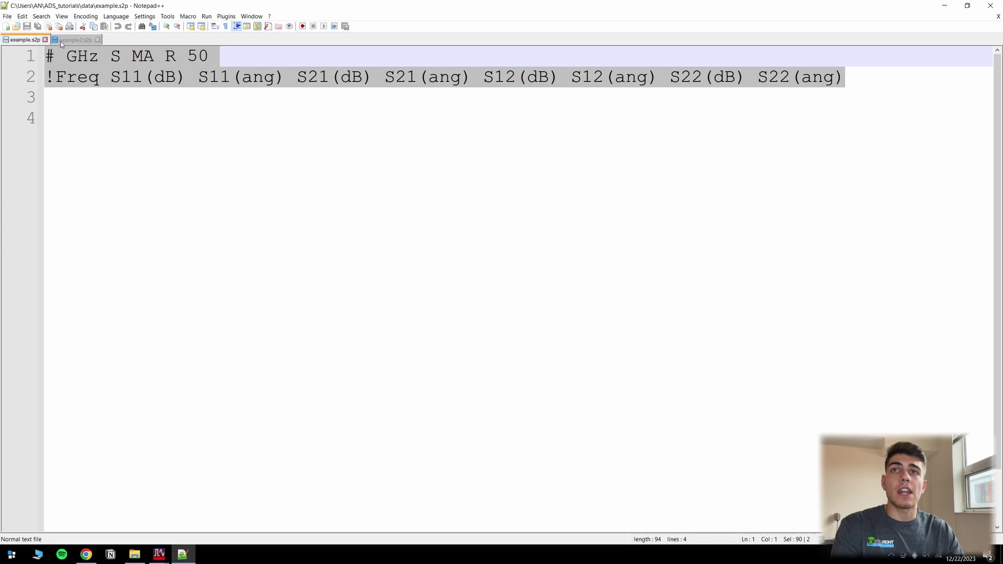
click(74, 39)
key(ctrl+v)
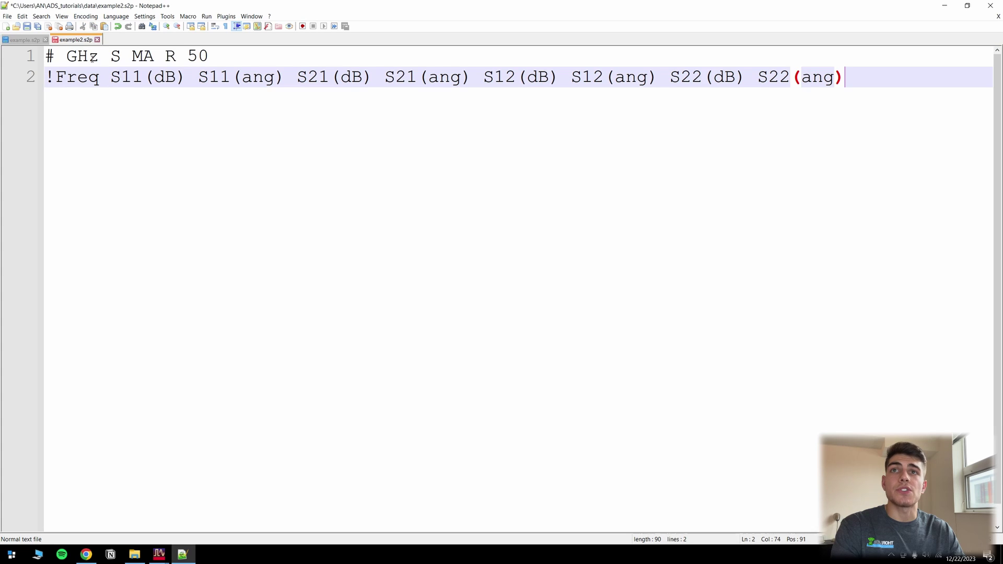
Highlight the pasted '# GHz S MA R 50' option line to check it against AN3009
drag(45, 56, 209, 56)
click(100, 56)
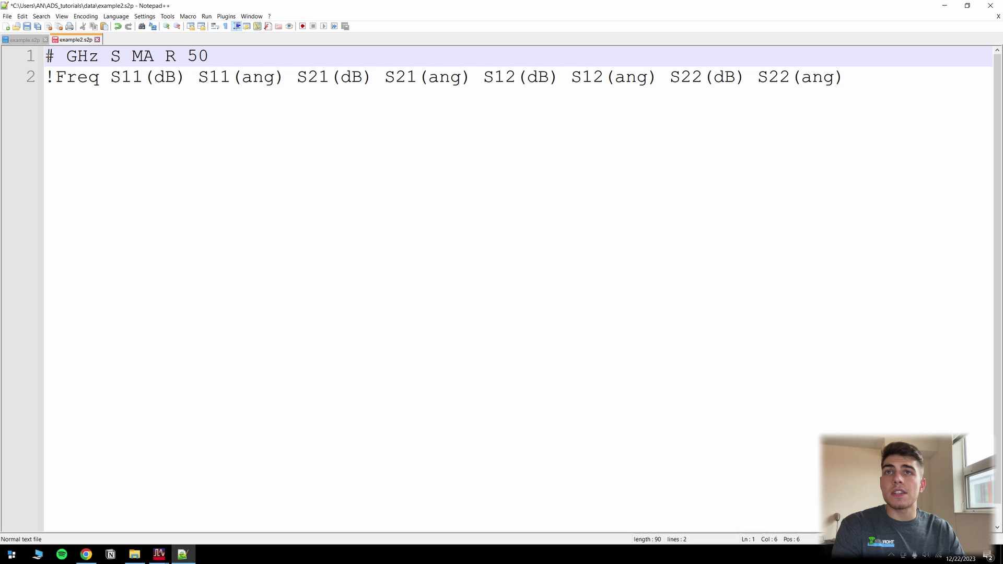
drag(215, 53, 53, 60)
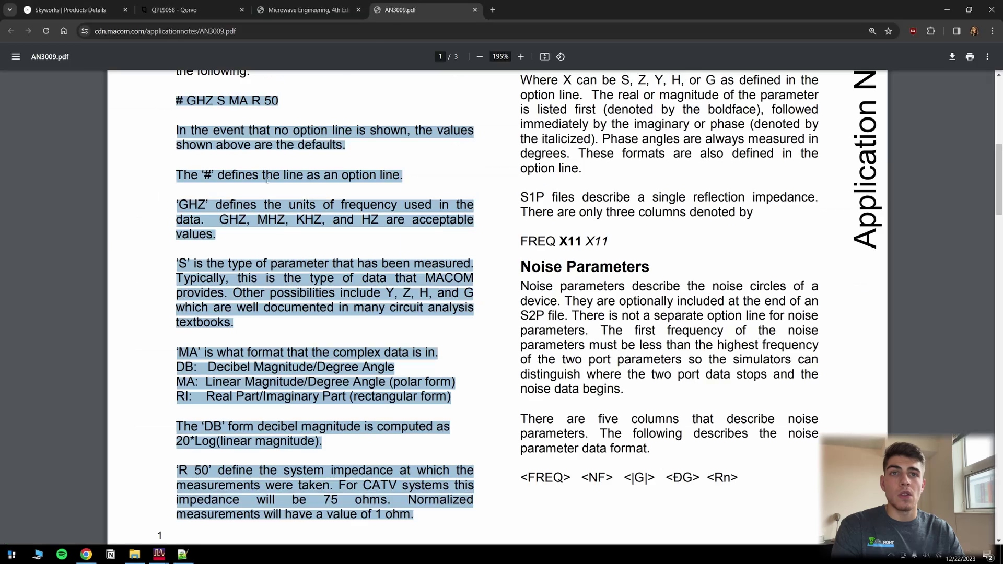
key(alt+Tab)
double_click(208, 175)
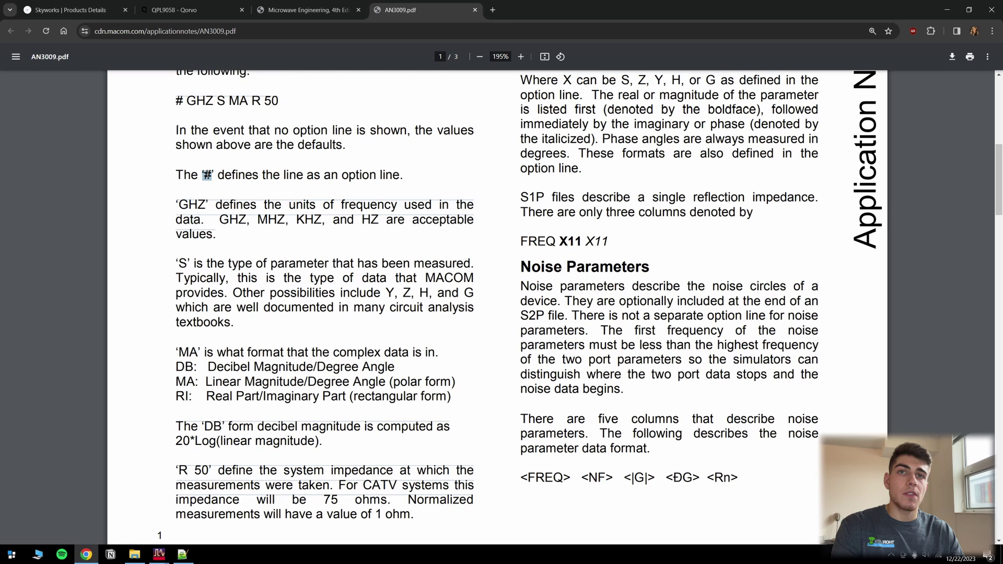
drag(262, 175, 400, 175)
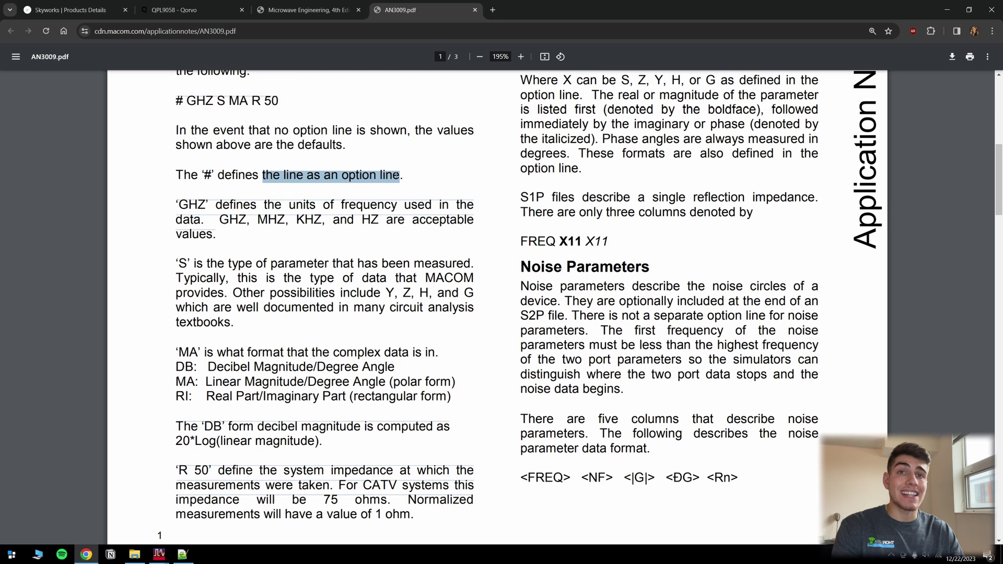
drag(177, 204, 202, 204)
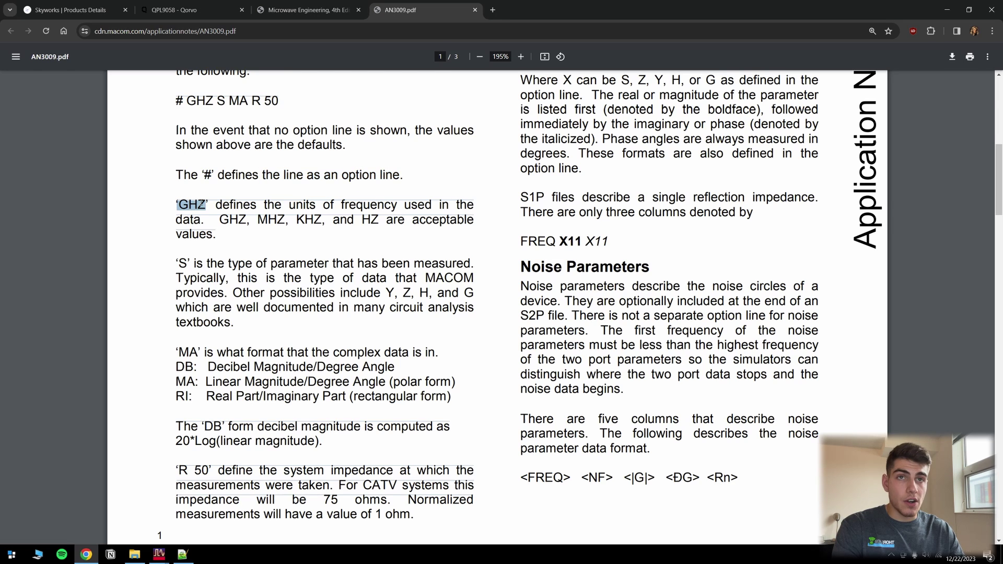
drag(361, 218, 382, 225)
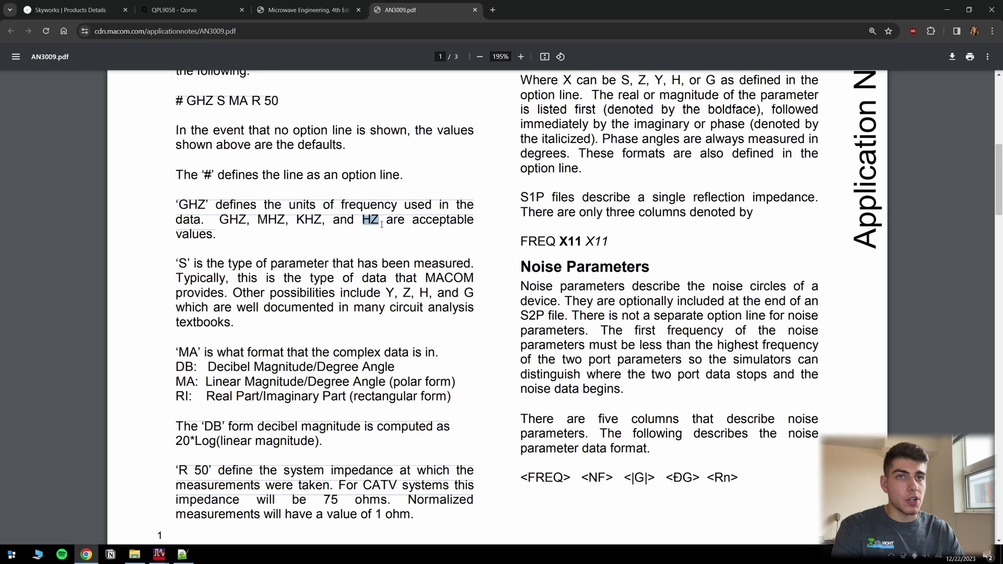
scroll(287, 205, down, 1)
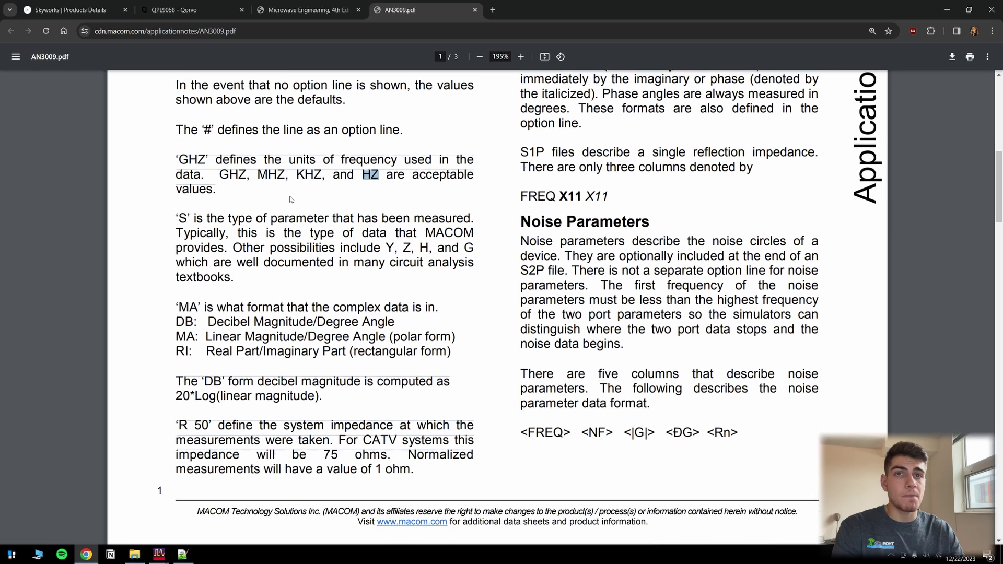
drag(178, 214, 186, 214)
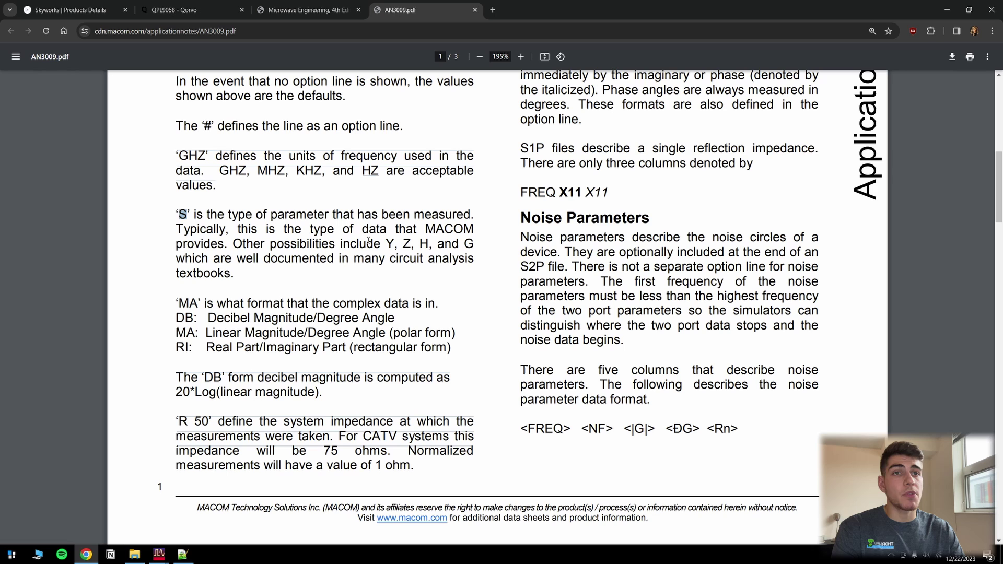
drag(384, 244, 469, 244)
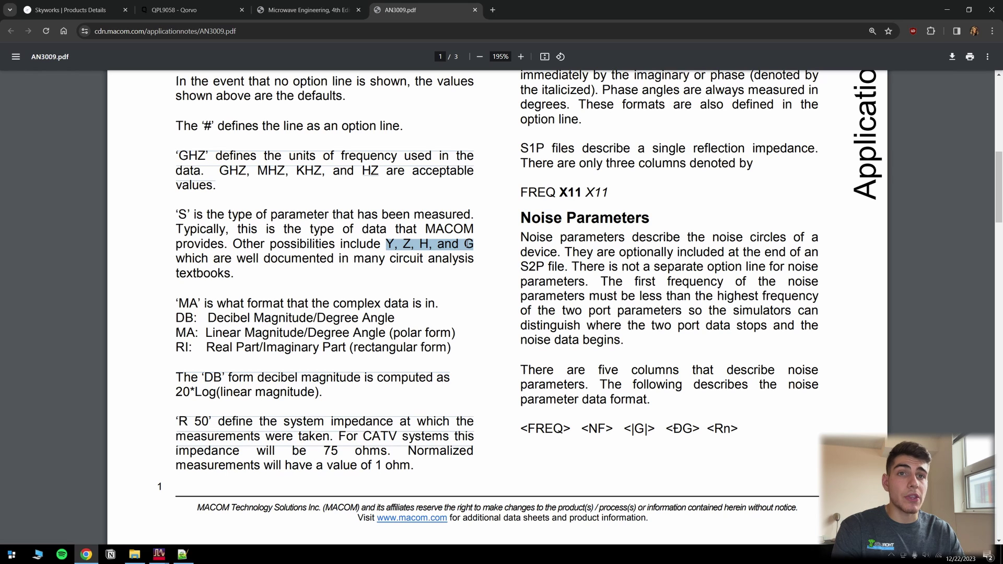
scroll(332, 240, down, 2)
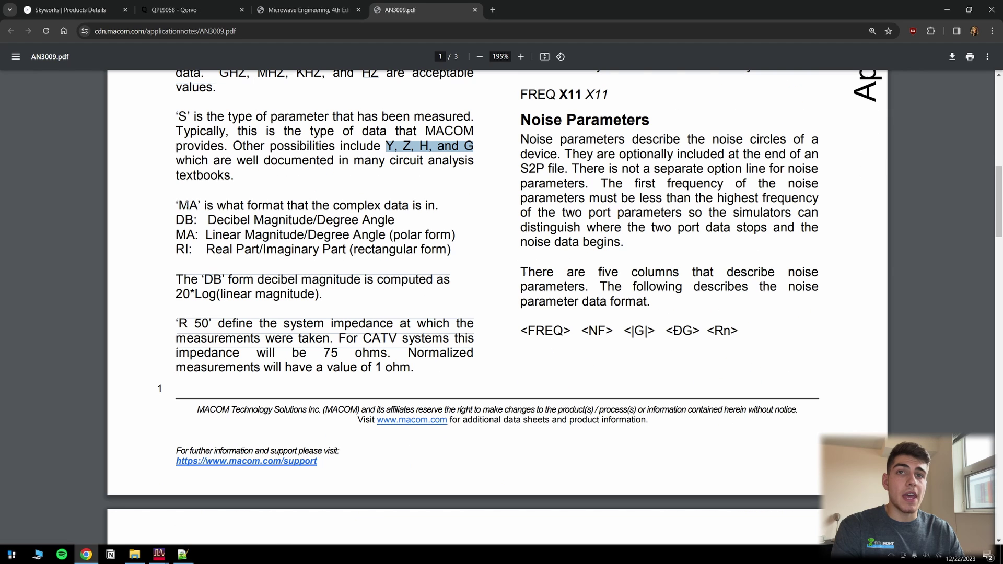
mouse_move(179, 206)
mouse_down()
mouse_move(189, 206)
mouse_move(181, 219)
mouse_move(197, 205)
mouse_up()
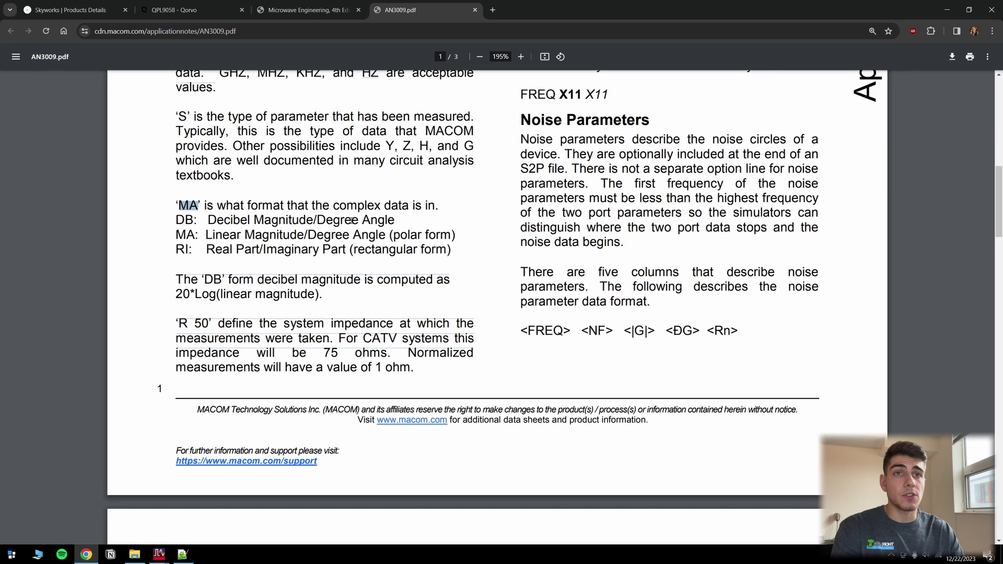
click(308, 10)
mouse_move(576, 272)
mouse_down()
mouse_move(555, 271)
mouse_move(596, 273)
mouse_up()
double_click(605, 271)
double_click(657, 271)
key(ctrl+Tab)
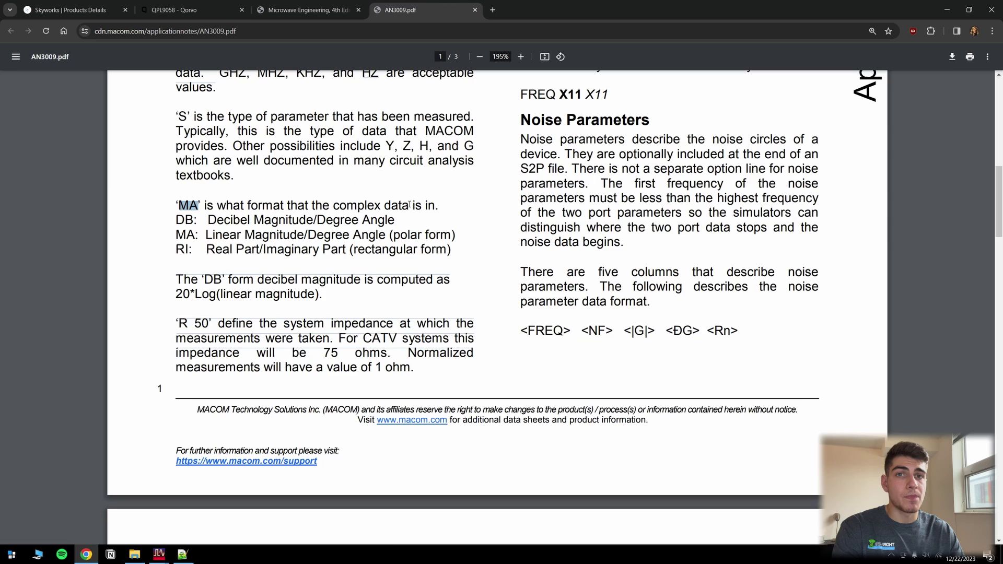
scroll(285, 299, up, 2)
scroll(285, 299, up, 1)
drag(176, 422, 208, 422)
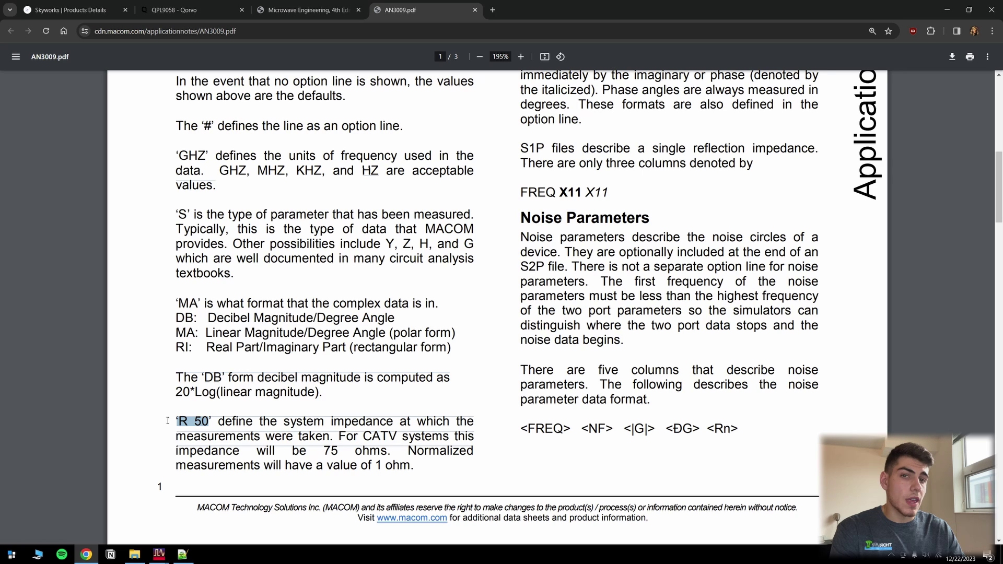
click(196, 421)
click(182, 554)
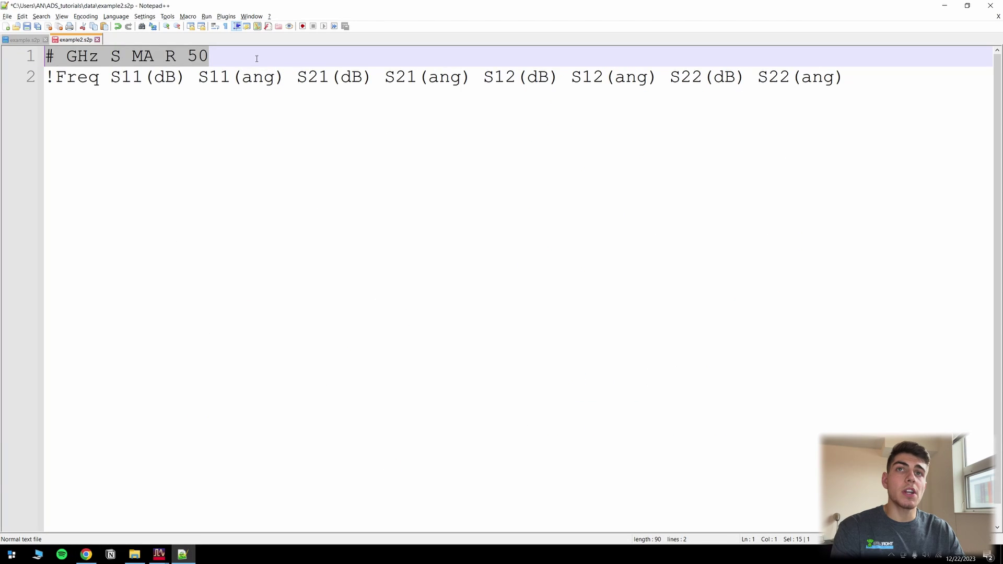
click(186, 77)
click(78, 56)
drag(79, 56, 209, 55)
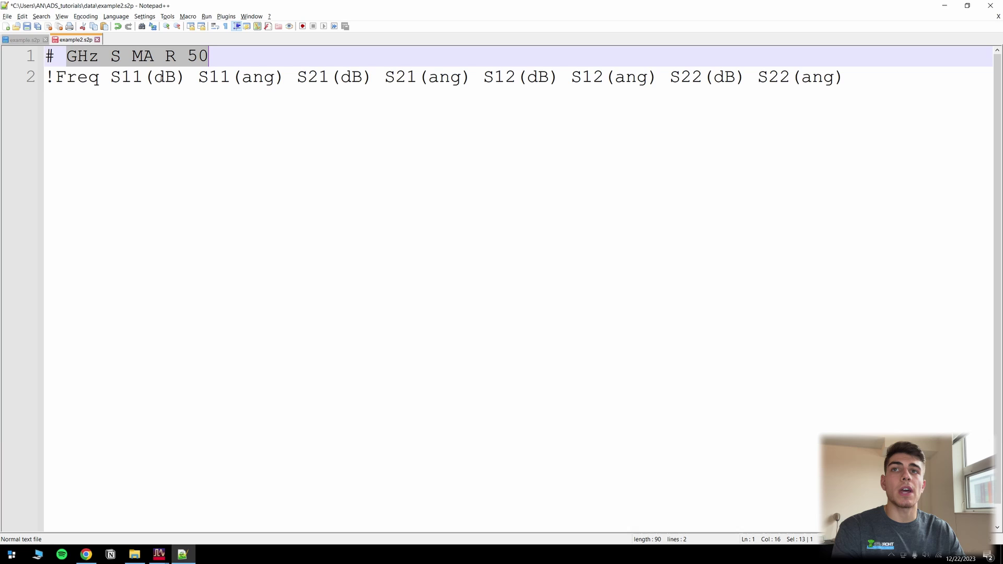
drag(46, 77, 54, 77)
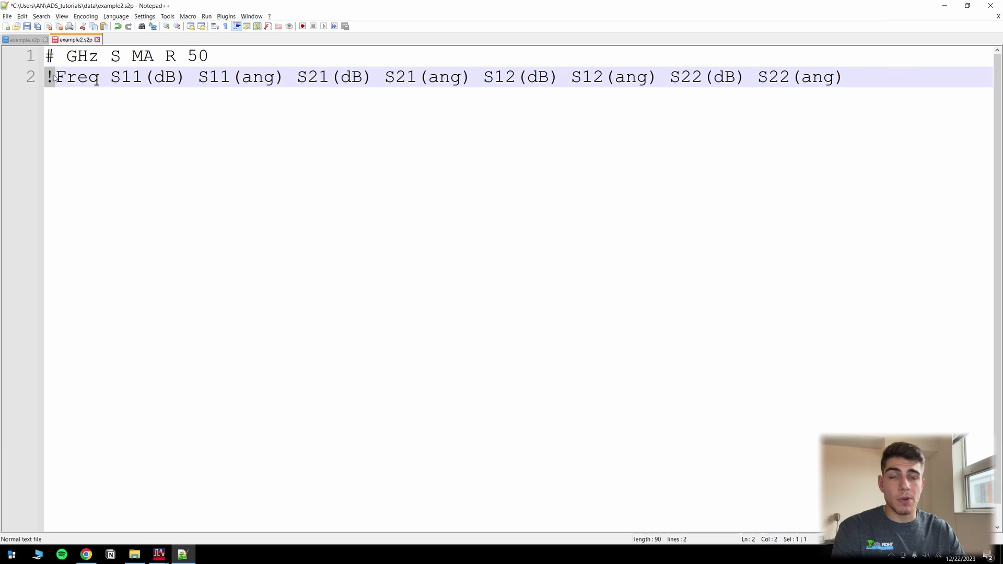
click(55, 77)
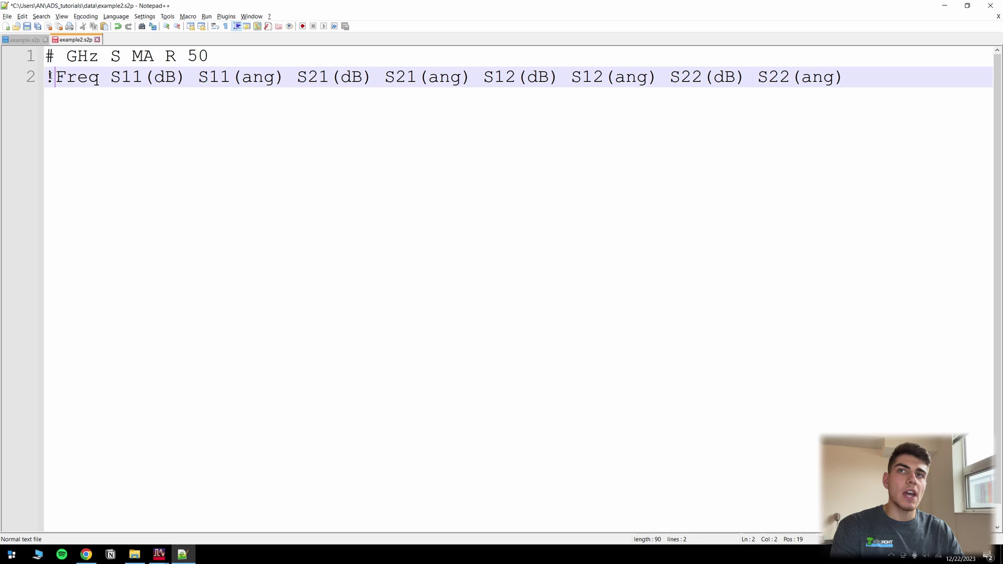
key(Home)
key(ctrl+shift+Right)
key(ctrl+shift+Right)
key(ctrl+shift+Right)
key(ctrl+shift+Right)
key(ctrl+shift+Right)
key(ctrl+shift+Right)
key(ctrl+shift+Right)
key(ctrl+shift+Right)
key(ctrl+shift+Right)
key(ctrl+shift+Right)
key(ctrl+shift+Right)
key(ctrl+shift+Right)
key(ctrl+shift+Right)
key(ctrl+shift+Right)
key(ctrl+shift+Right)
key(ctrl+shift+Right)
key(ctrl+shift+Right)
key(ctrl+shift+Right)
key(ctrl+shift+Right)
key(ctrl+shift+Right)
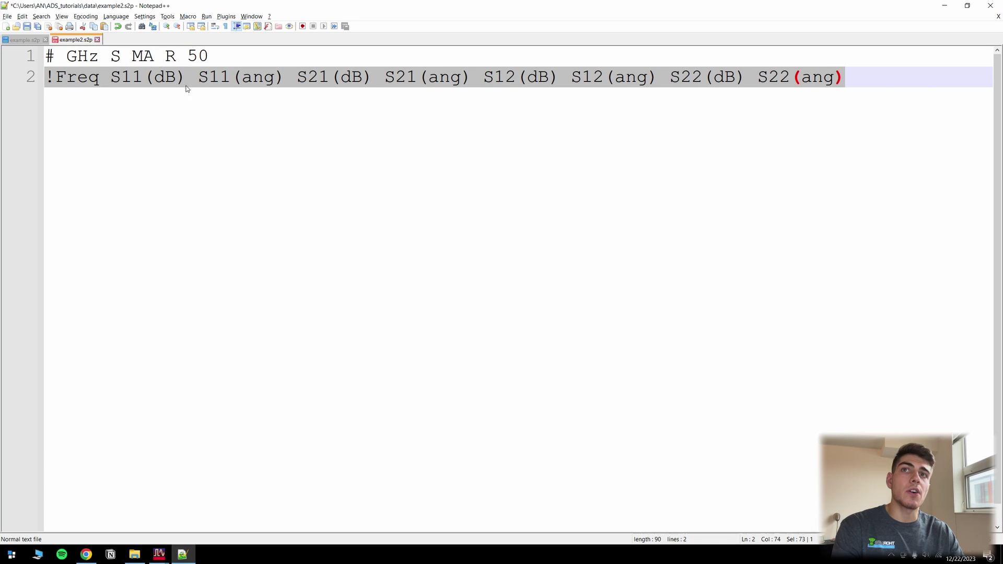
click(100, 83)
drag(45, 77, 844, 77)
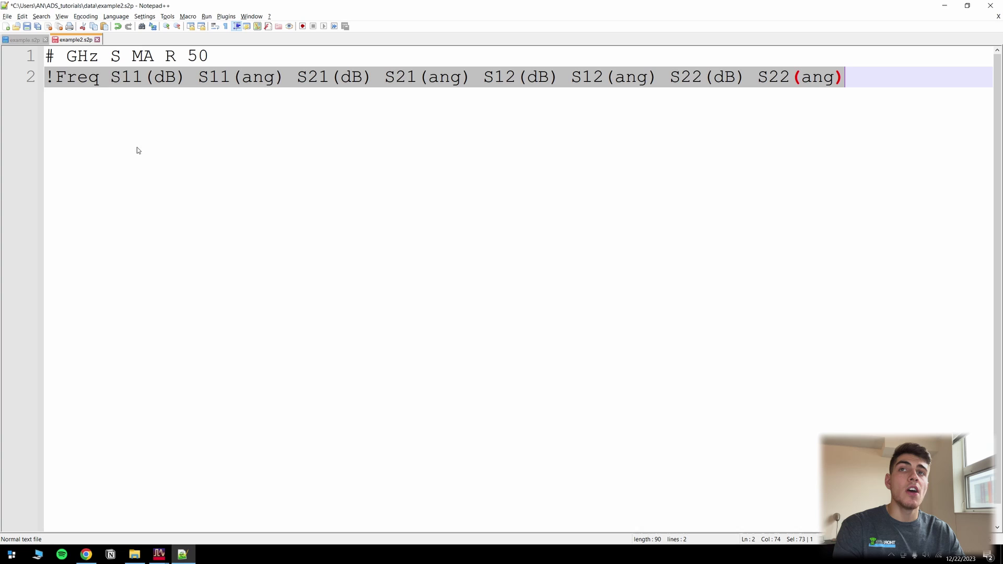
key(Right)
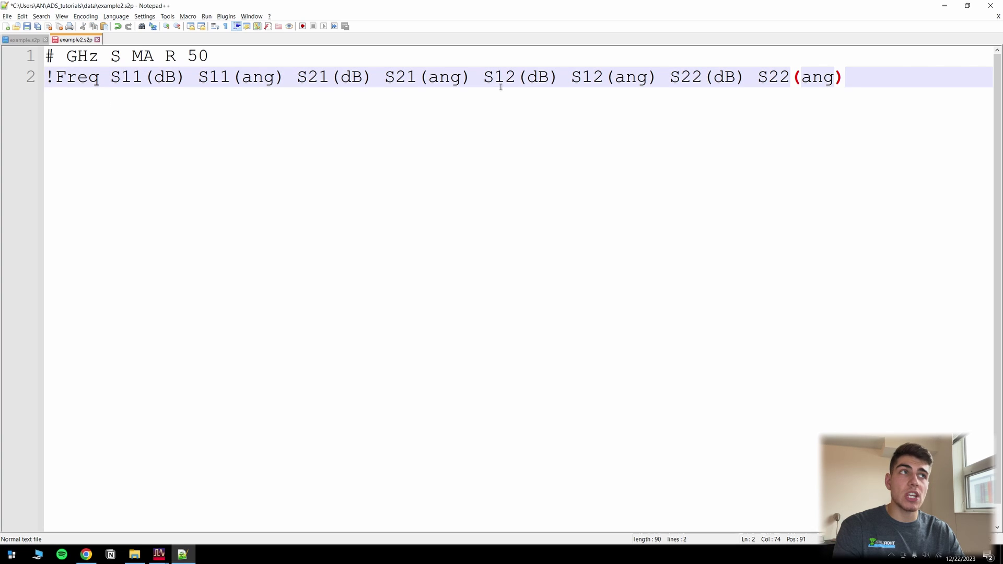
Highlight the S11–S22 values of Example 12.2 in the Microwave Engineering textbook
key(alt+Tab)
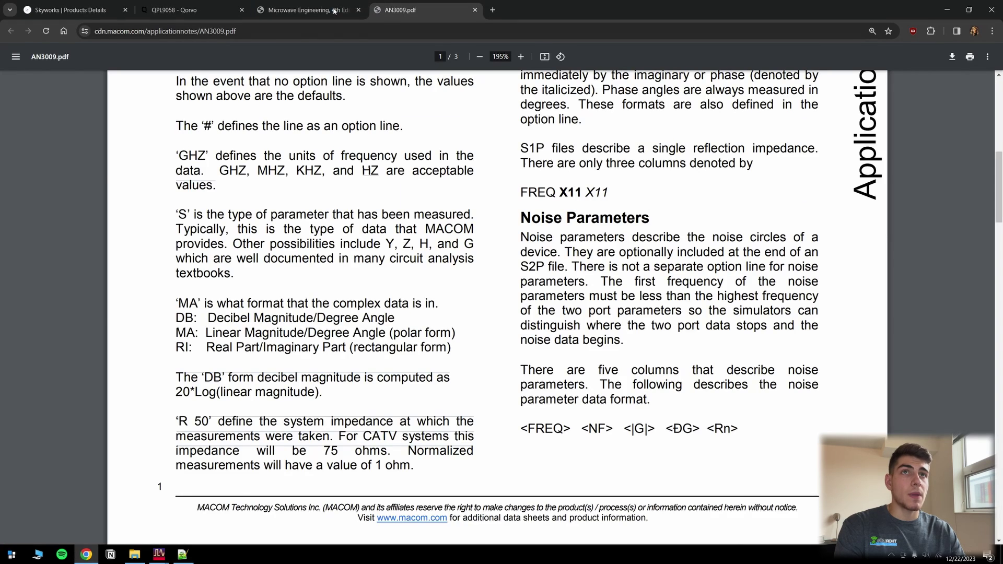
key(ctrl+shift+Tab)
drag(579, 275, 674, 337)
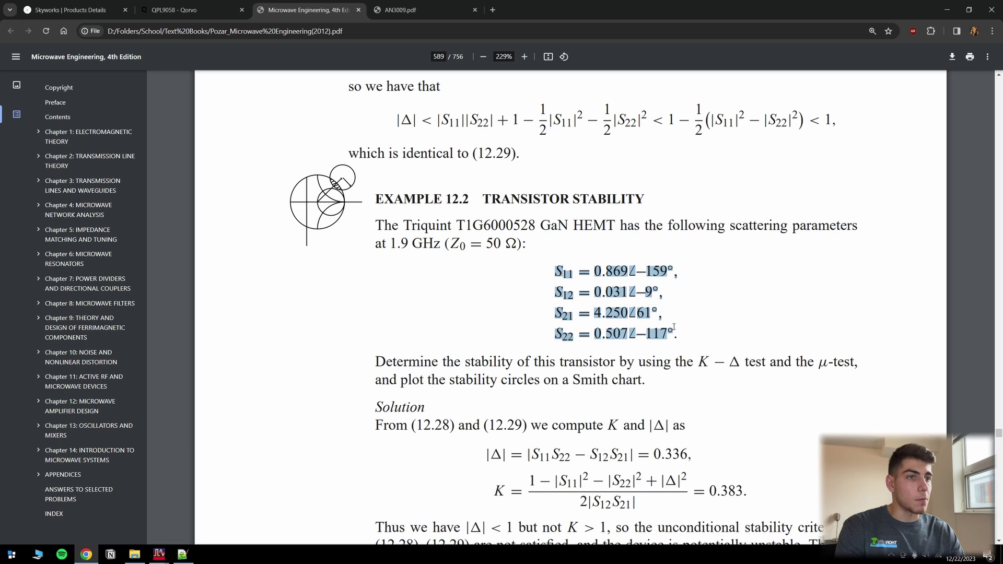
click(675, 338)
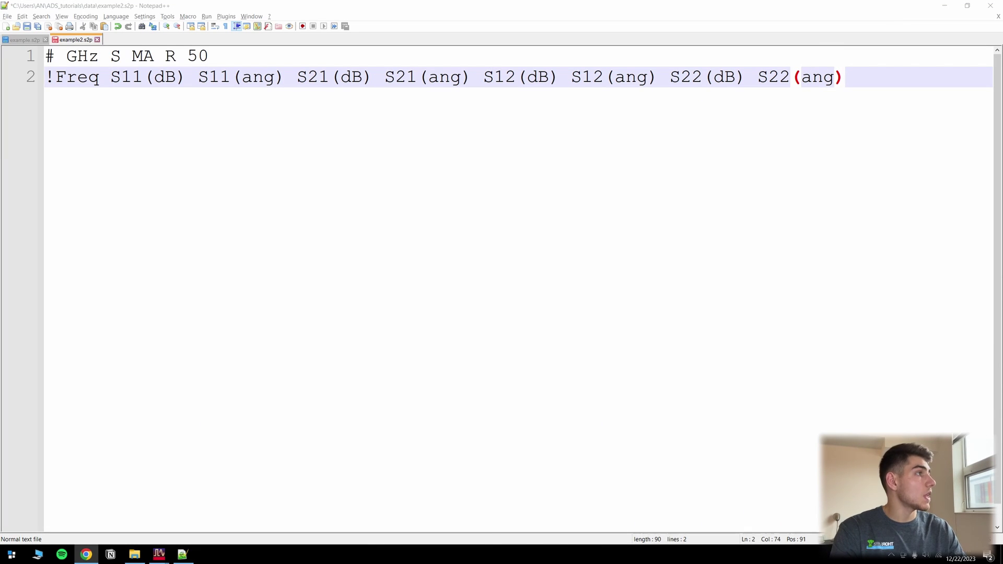
Check the S11, S21, S12 and S22 column headings, then add an empty line 3 below the header
key(alt+Tab)
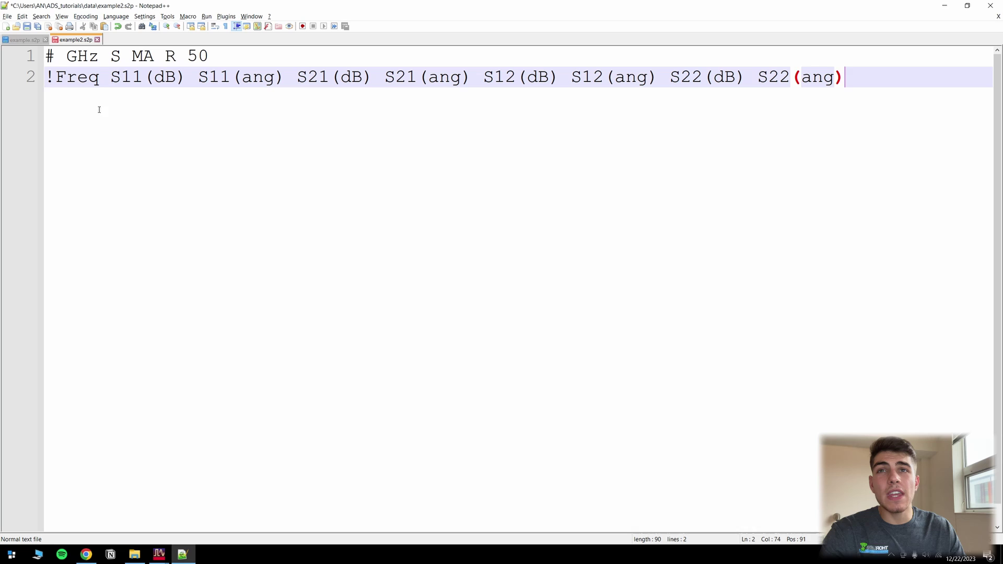
drag(110, 77, 176, 76)
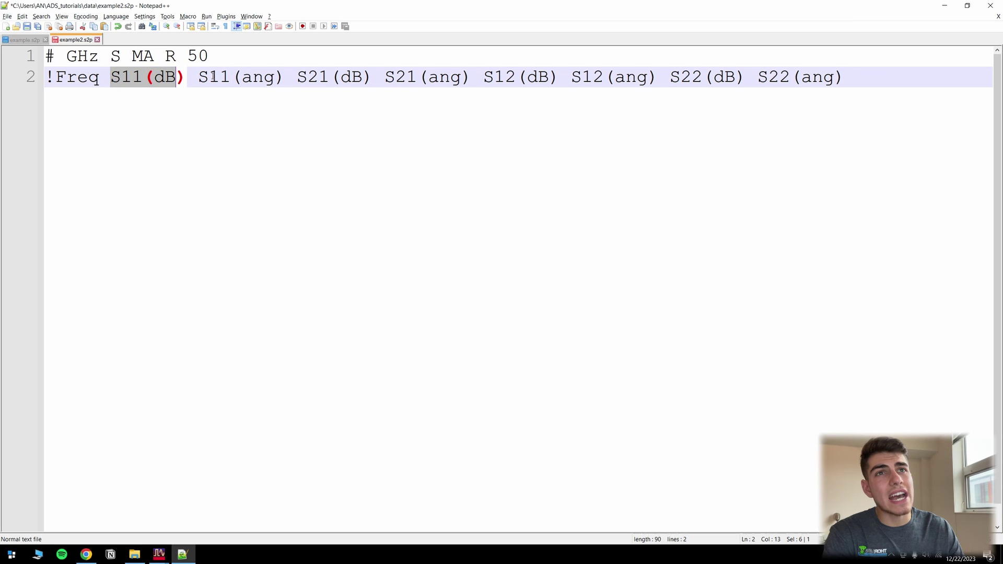
drag(297, 77, 327, 77)
drag(484, 77, 515, 76)
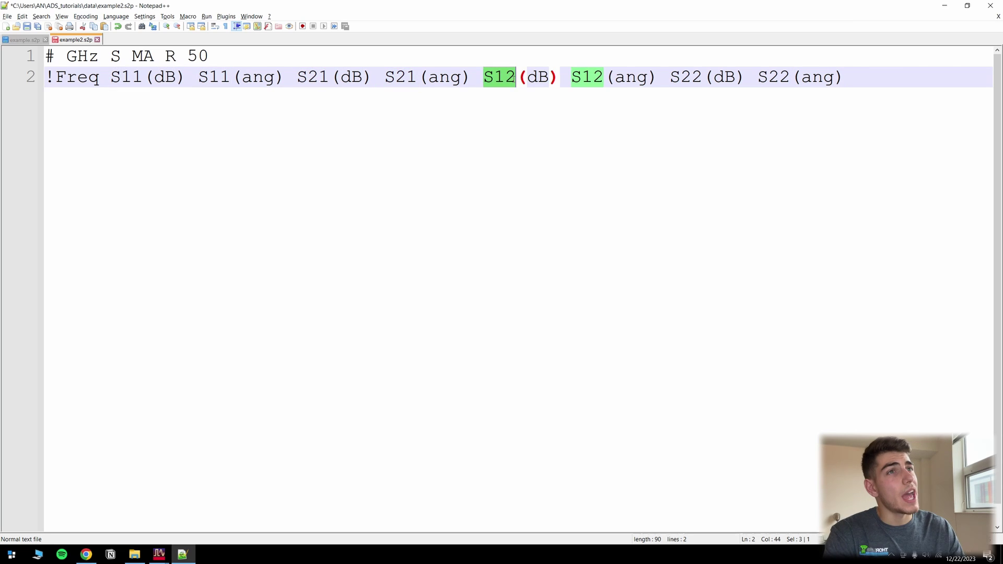
drag(681, 77, 692, 77)
click(145, 114)
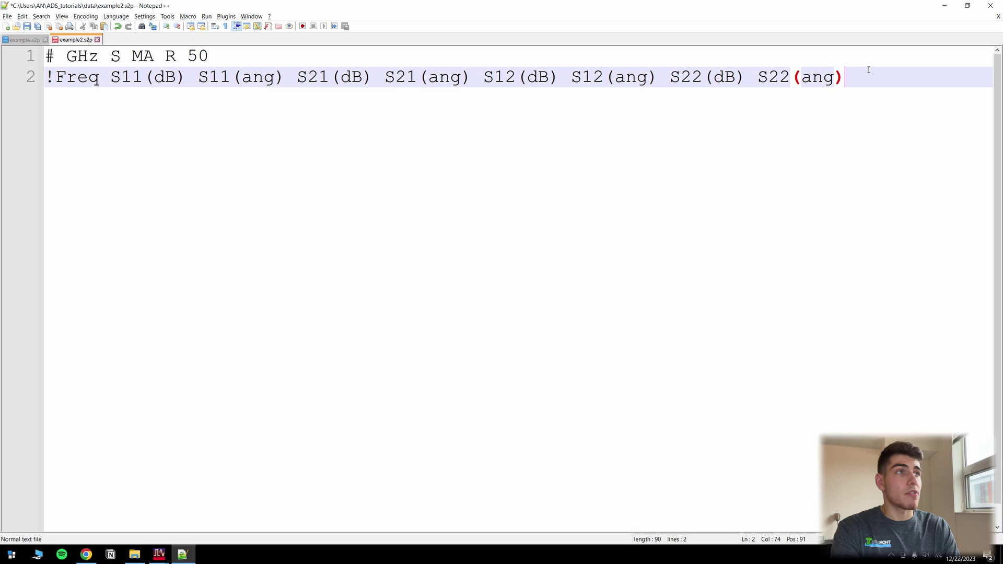
key(Return)
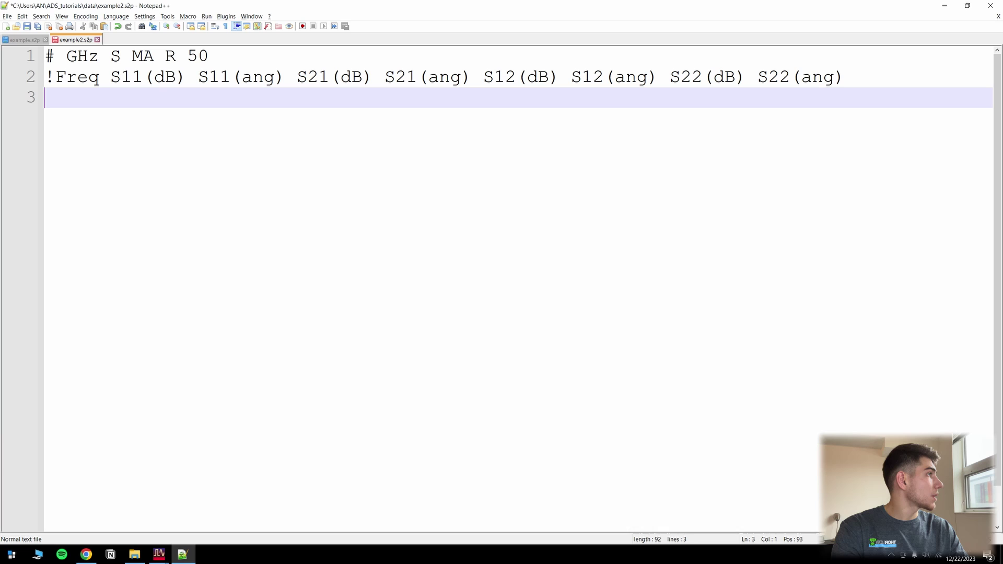
Enter the row '1.9 0.869 -159 4.250 61 0.031 -9 0.507 -117' and save example2.s2p
text(1.9)
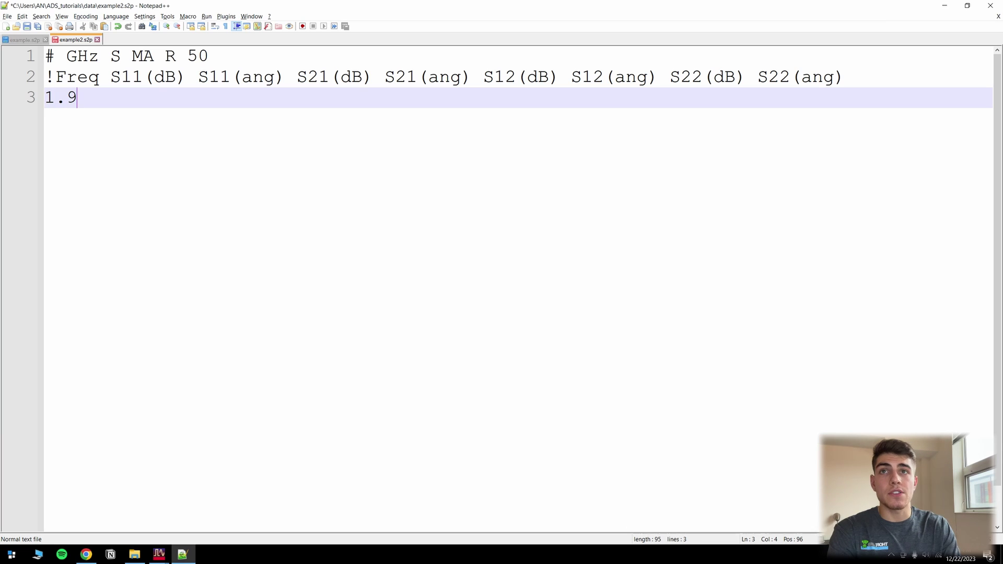
double_click(82, 56)
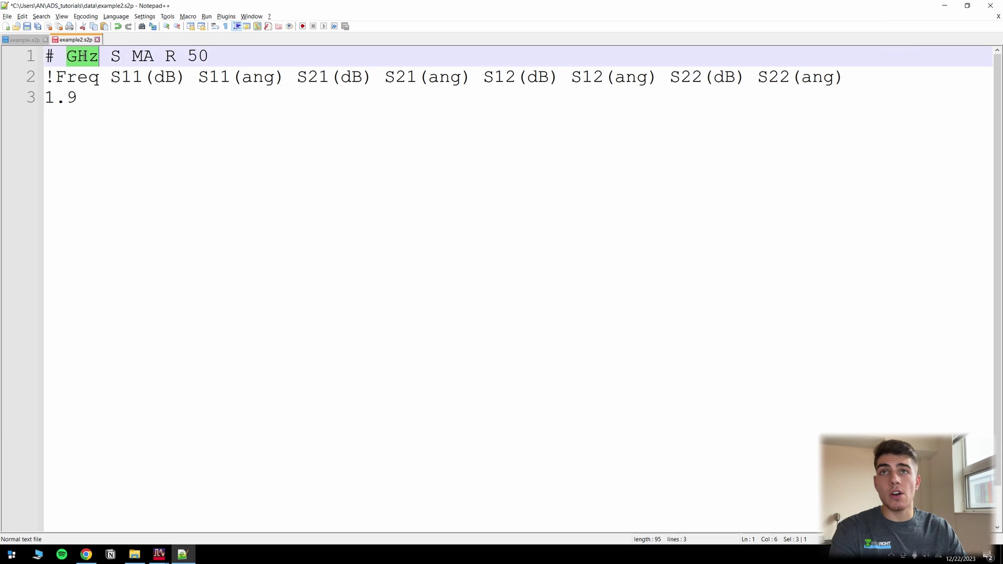
click(117, 108)
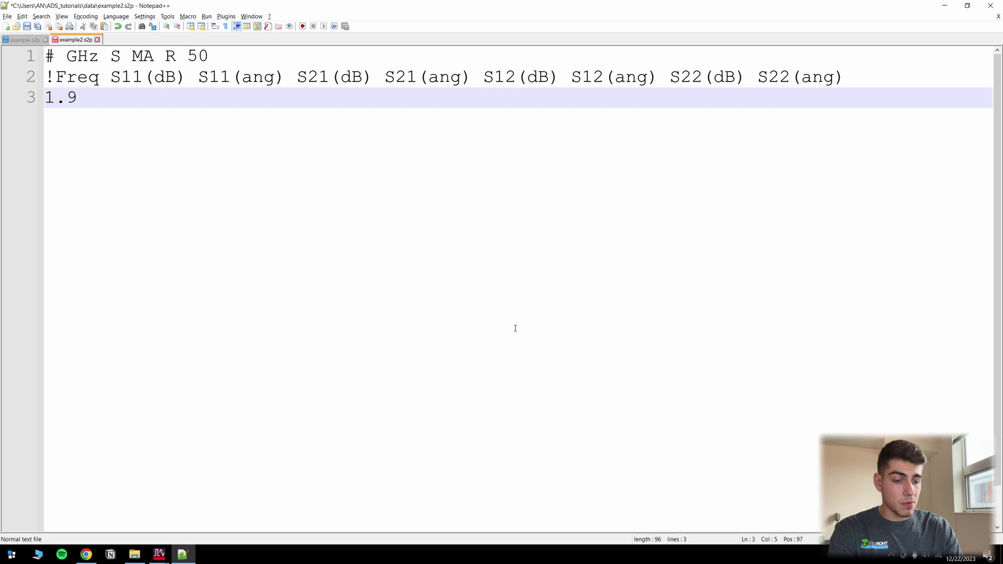
text(0.)
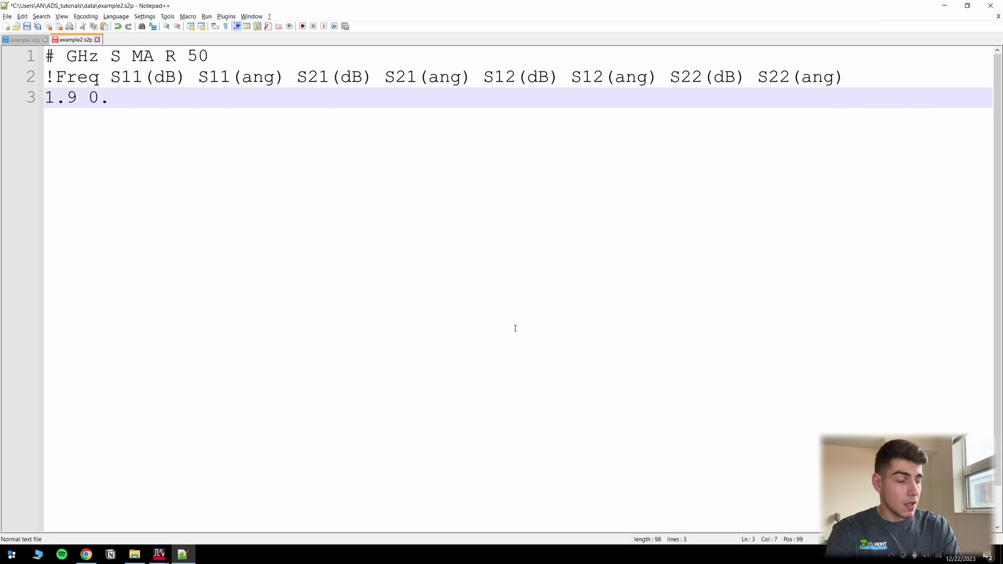
text(869)
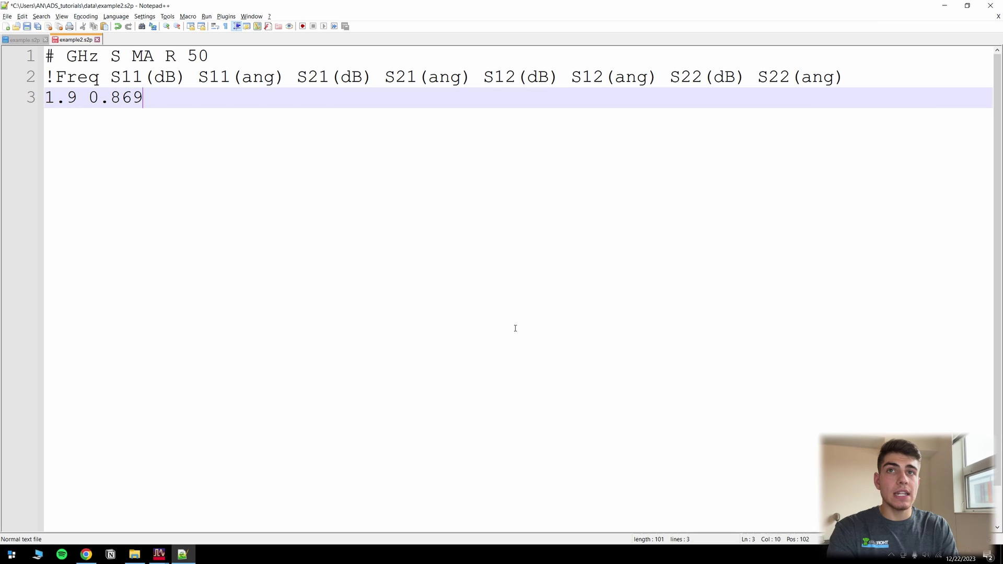
text( -159)
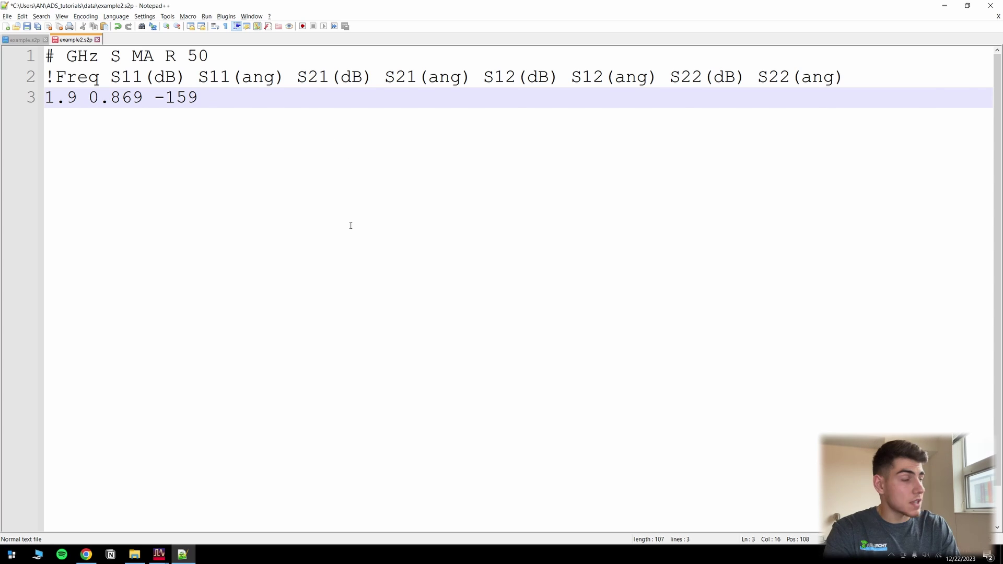
text(4.250)
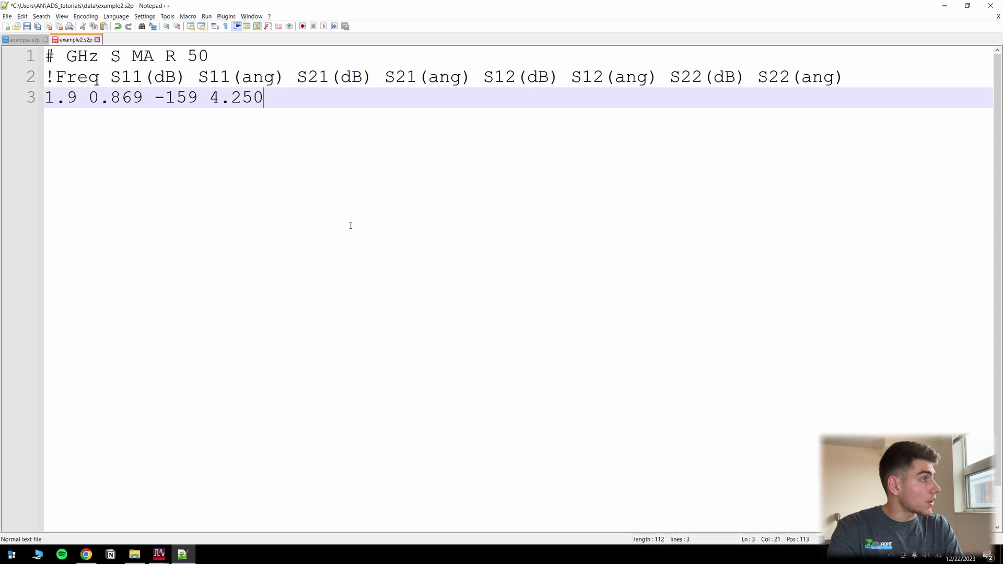
text( 61)
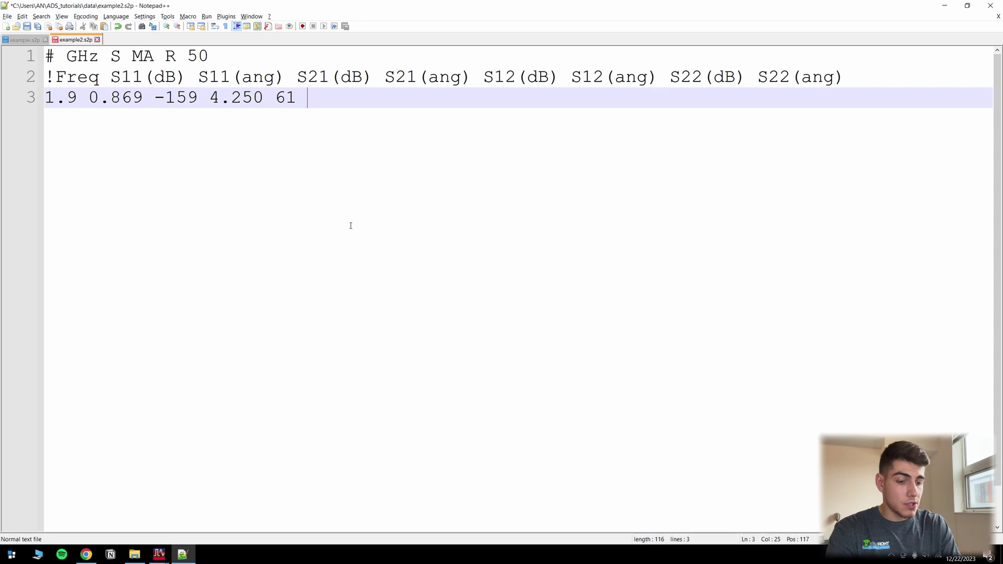
text( 0.031 )
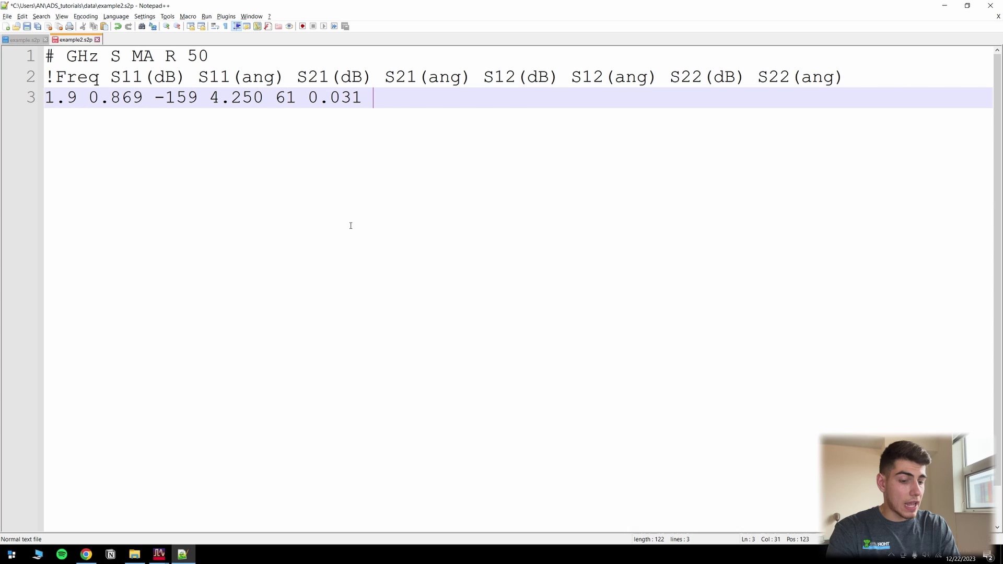
text(-9 0.)
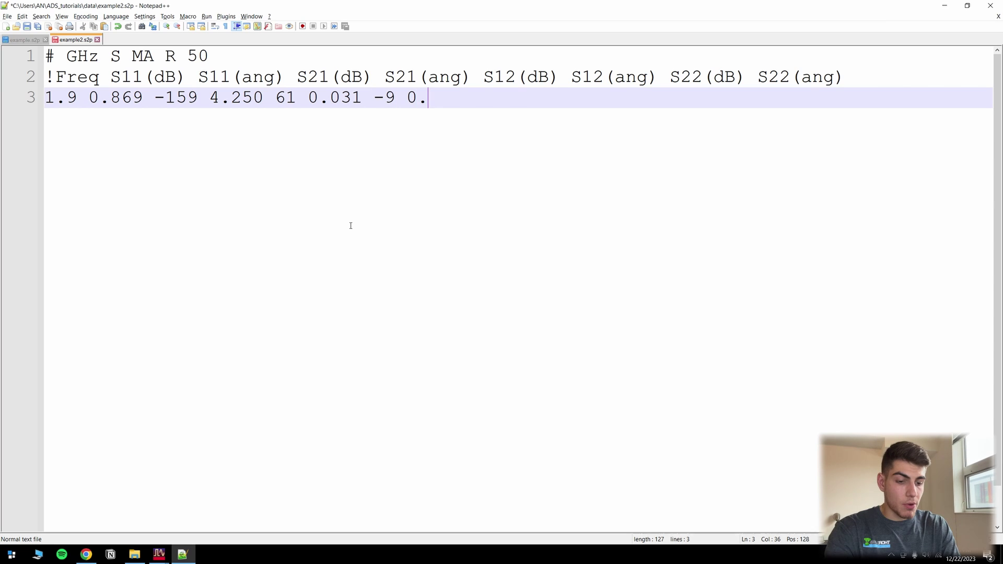
text(507)
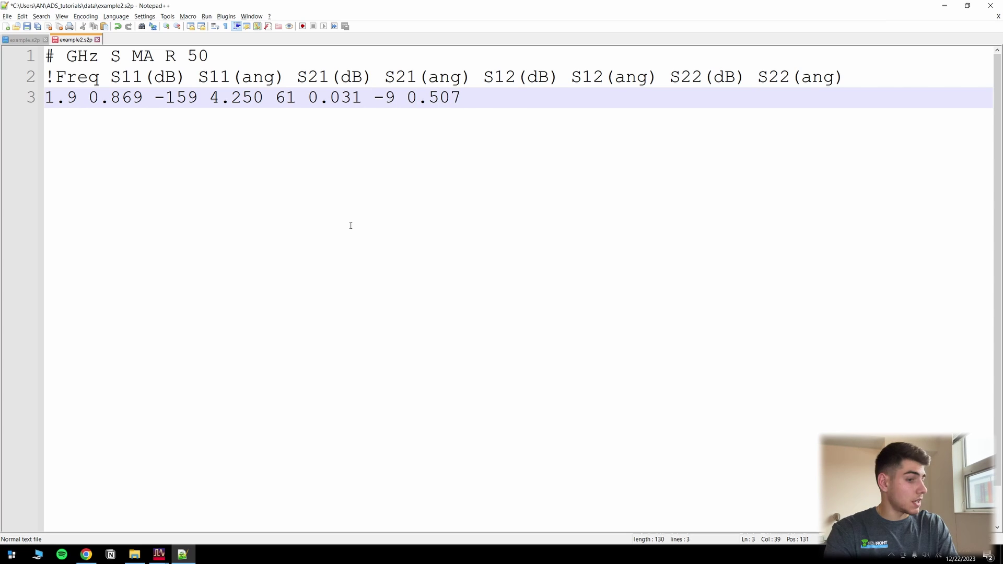
text( -117)
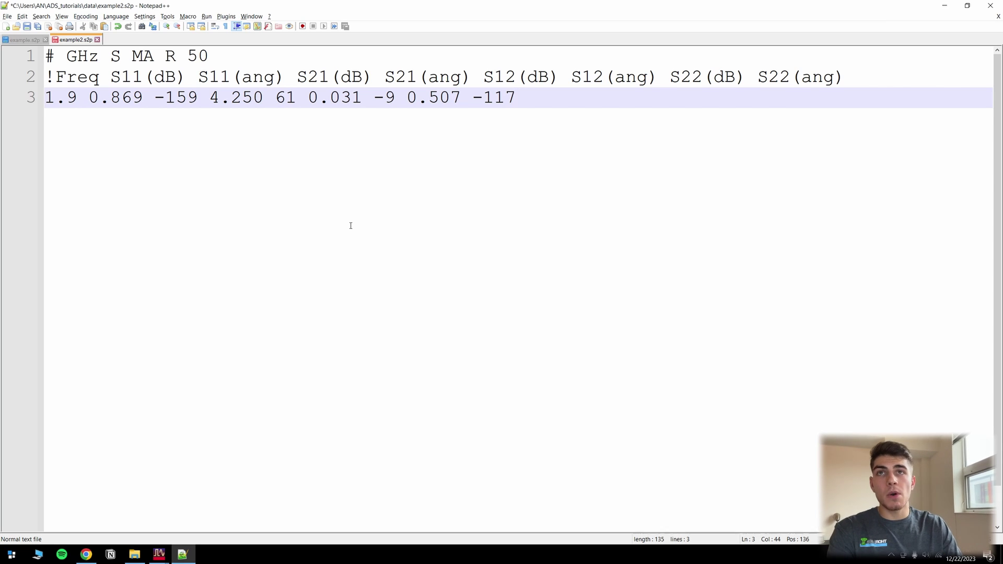
key(Return)
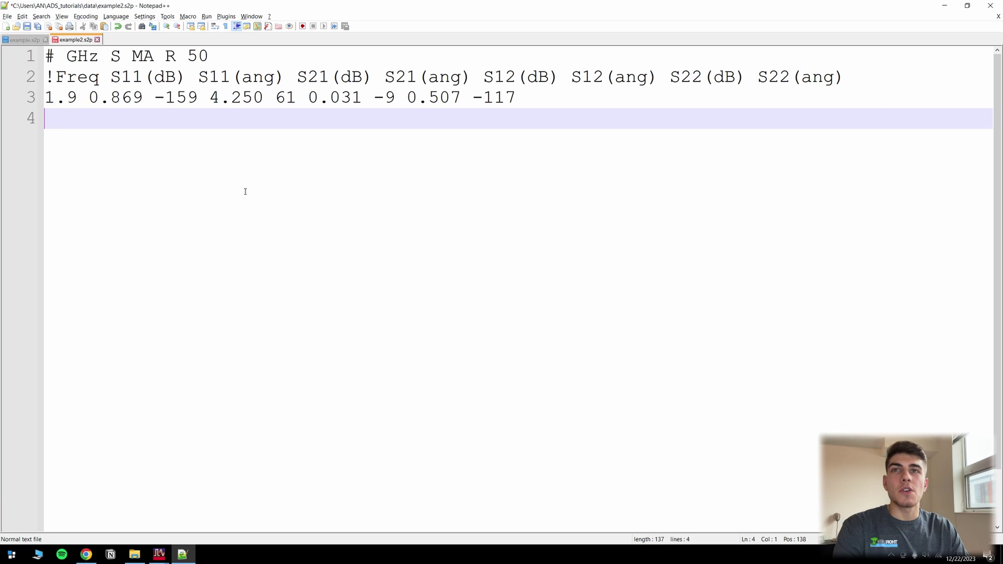
key(ctrl+s)
Place two TermG terminations, one on the left and one on the right of the schematic
mouse_move(159, 553)
click(208, 504)
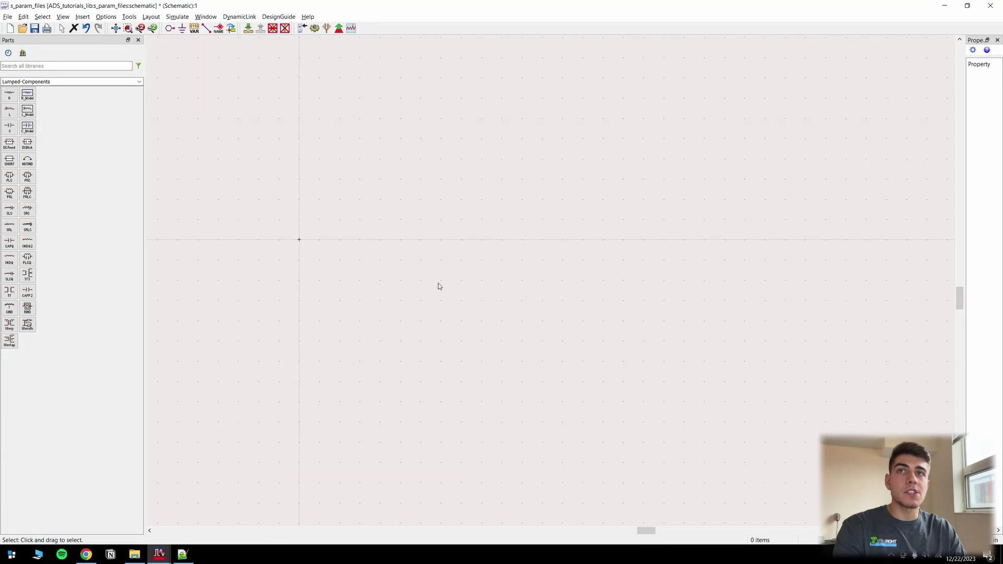
click(50, 66)
text(ter)
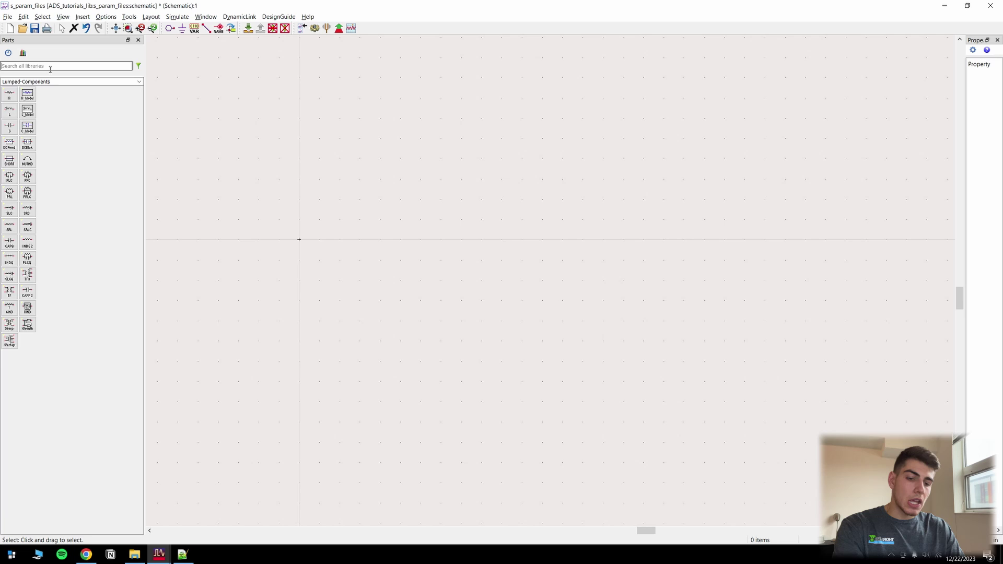
text(mg)
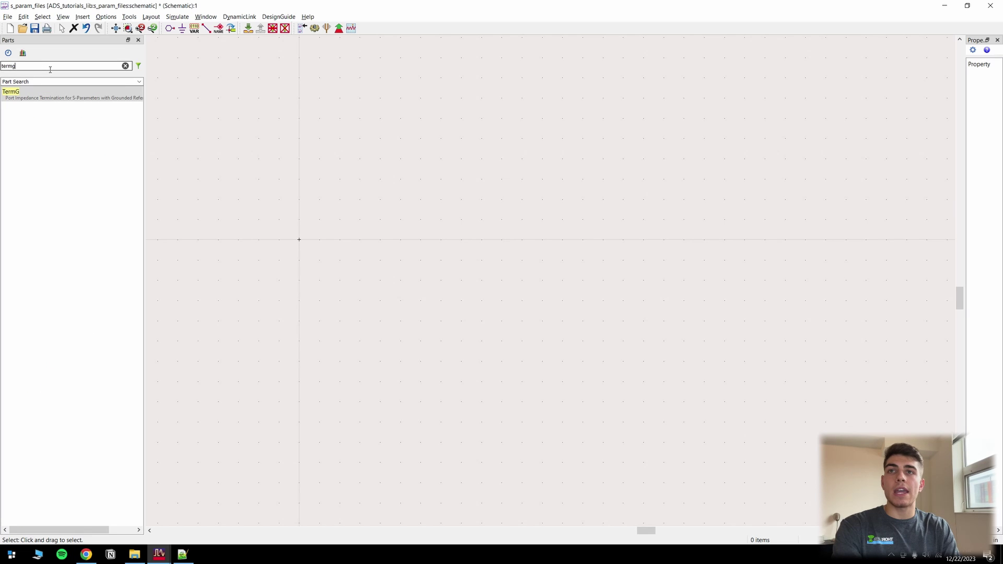
click(47, 94)
click(298, 241)
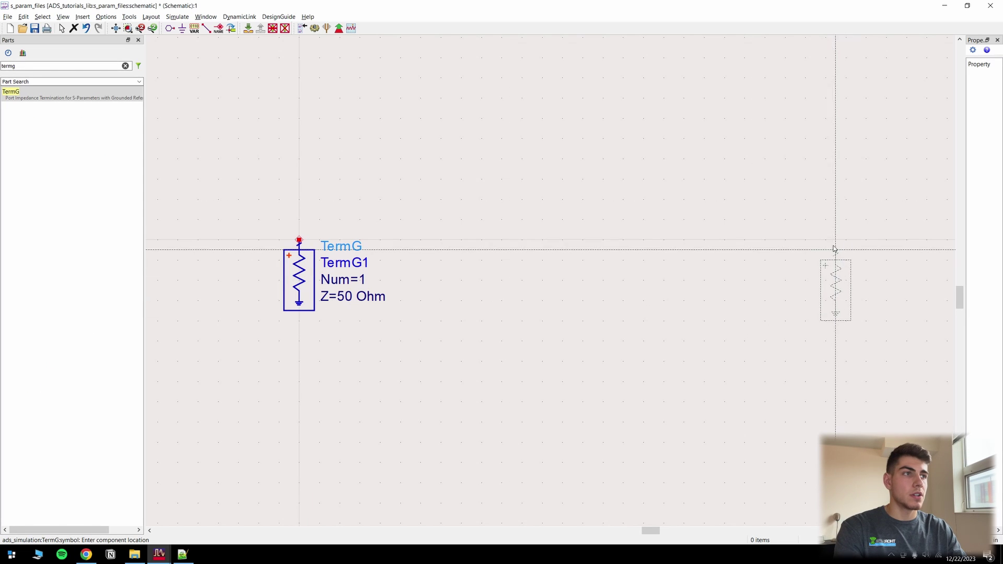
click(815, 240)
key(Escape)
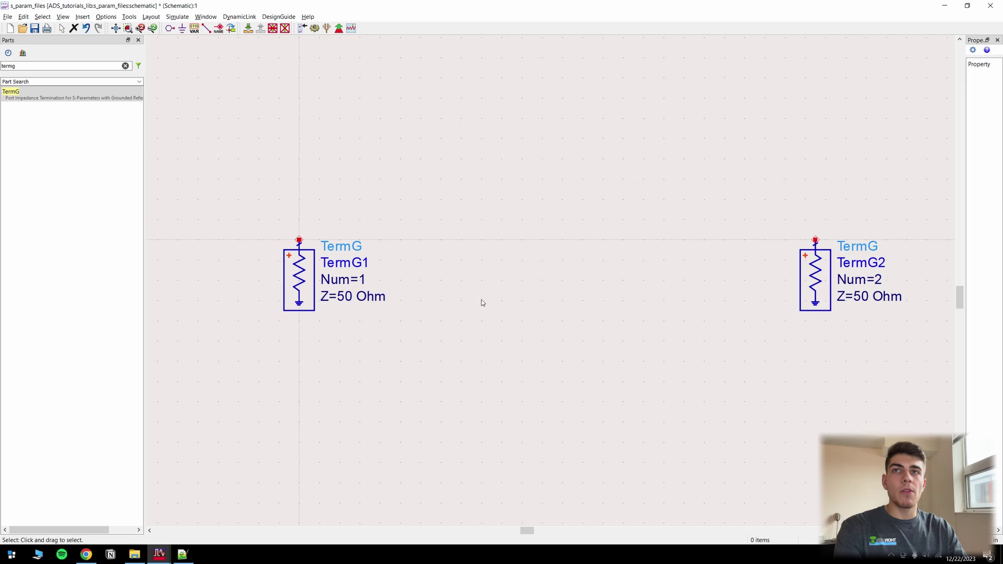
Place an SnP block and an S2P block above the terminations
double_click(36, 68)
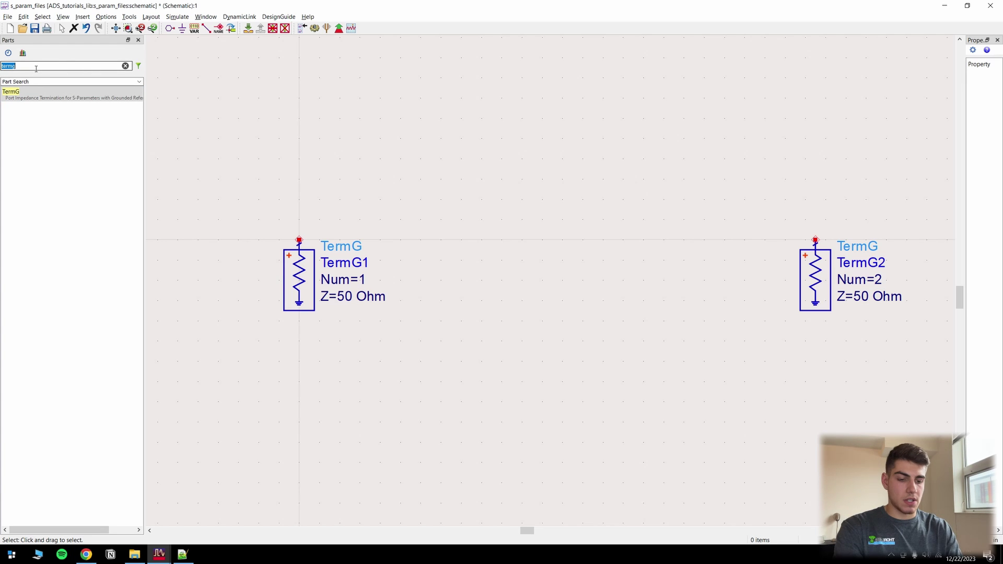
text(snp)
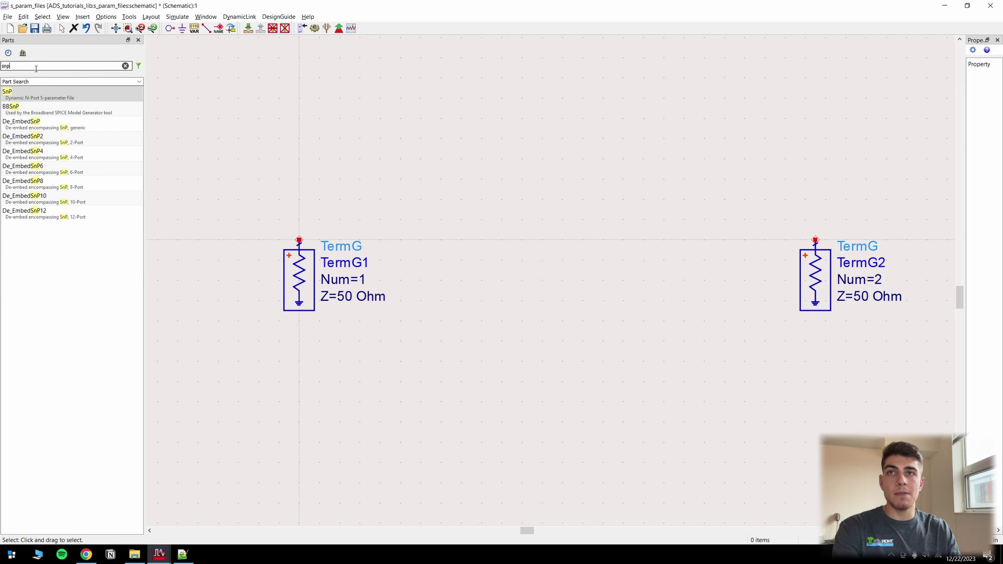
click(10, 94)
click(400, 95)
key(Escape)
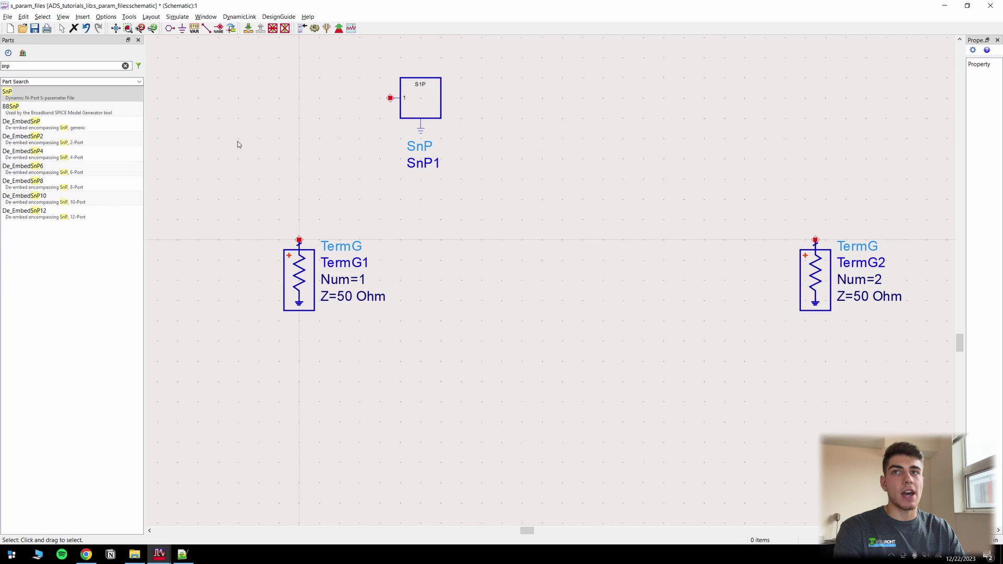
double_click(27, 68)
text(s2p)
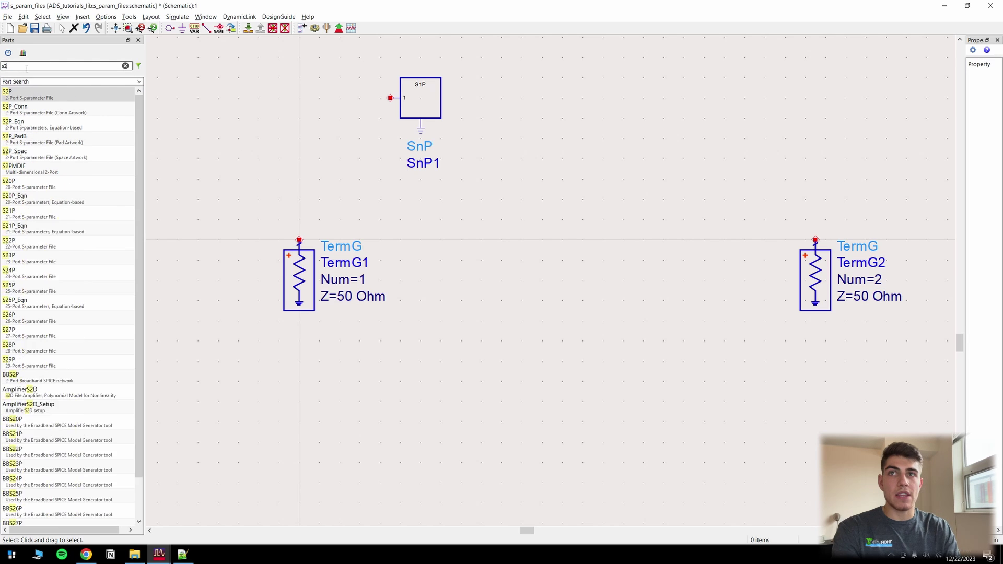
click(11, 94)
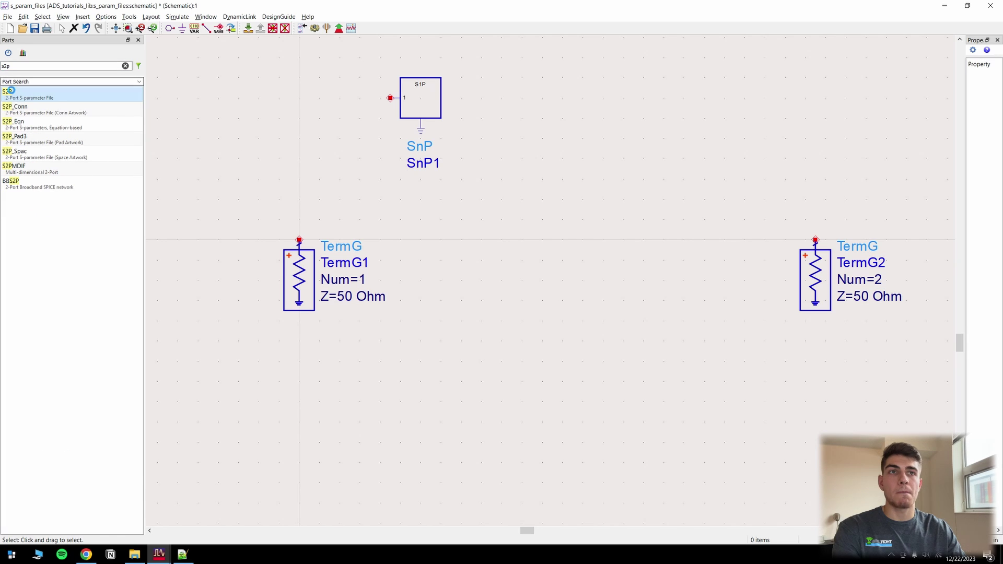
click(535, 101)
key(Escape)
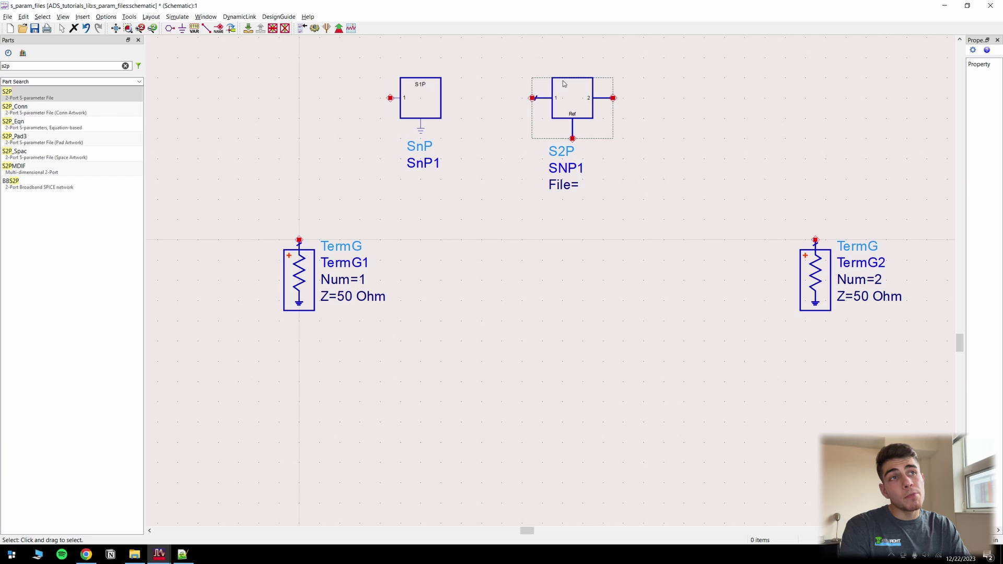
Move the S2P label beside its symbol and attach a ground to the Ref pin
click(568, 120)
key(F5)
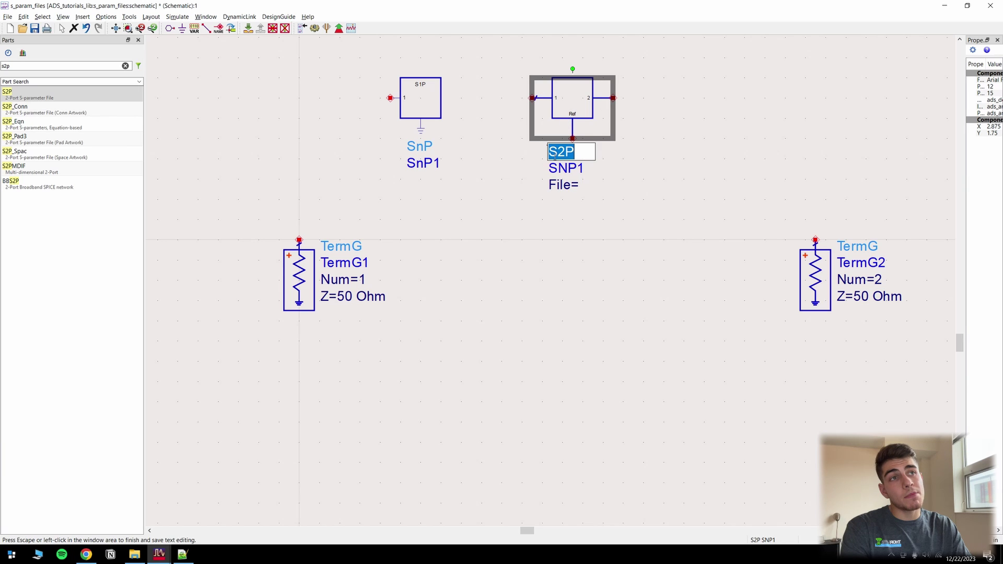
click(546, 148)
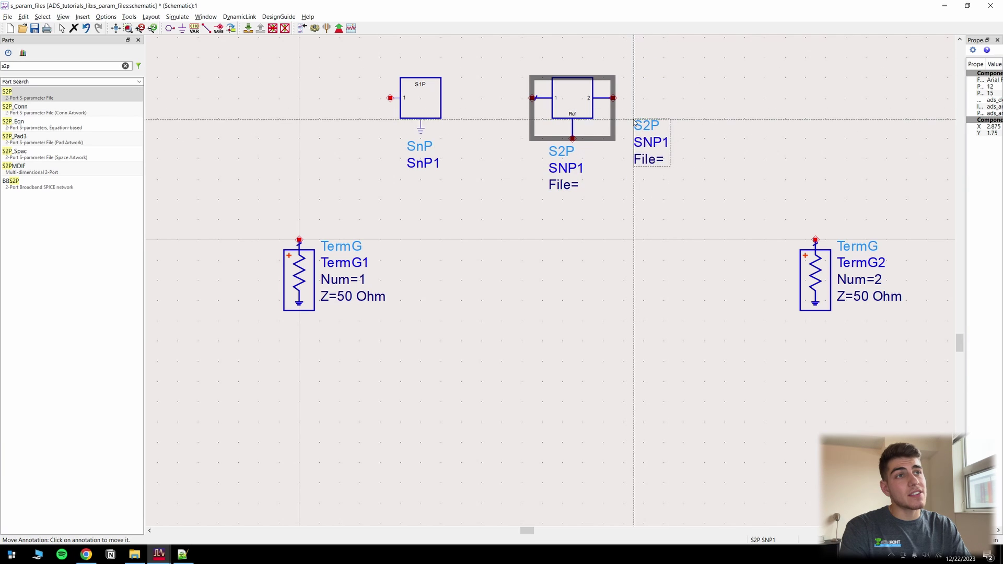
click(614, 132)
click(182, 27)
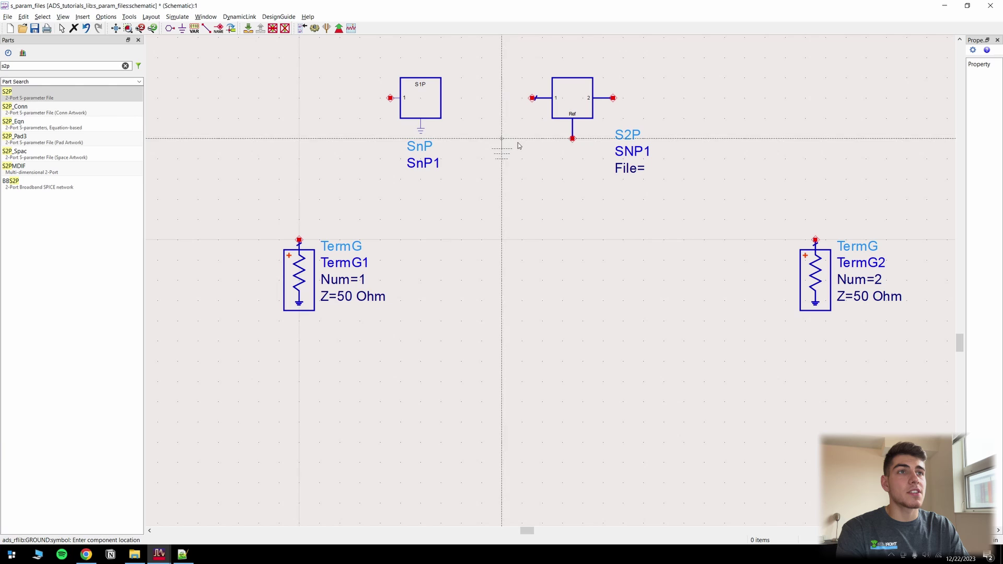
click(578, 153)
key(Escape)
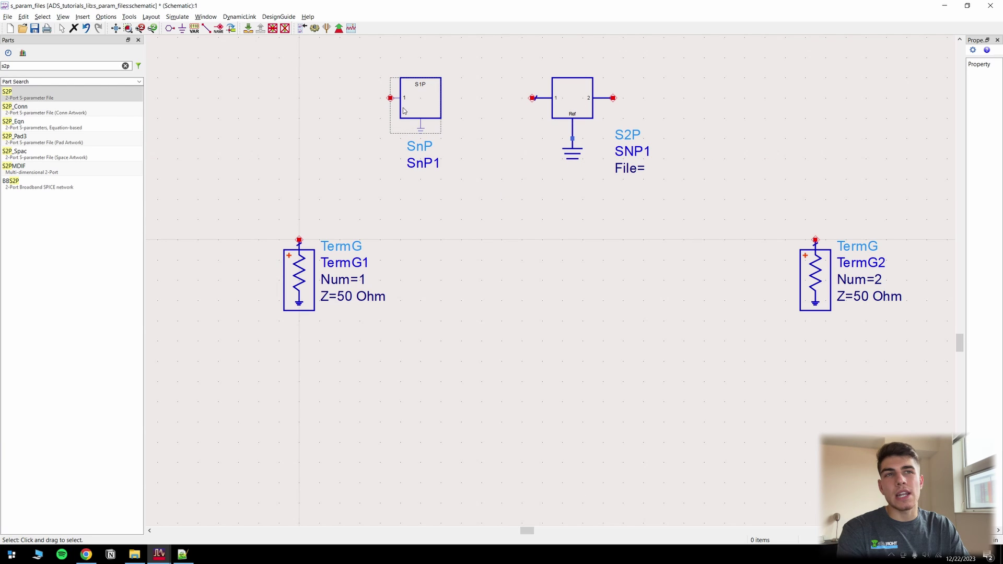
Set SnP1 to 2 ports, then delete the SnP1 block
double_click(422, 108)
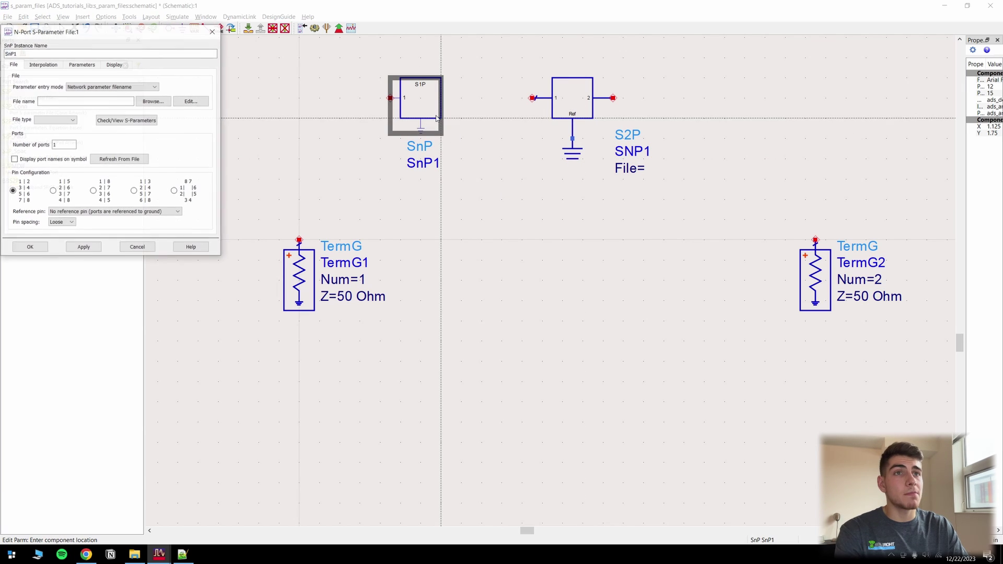
double_click(57, 145)
text(2)
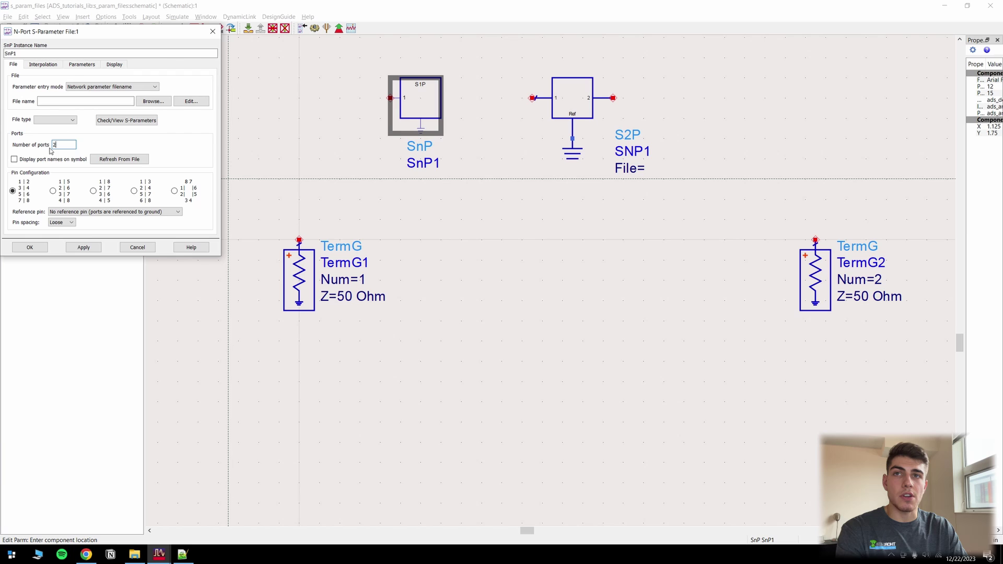
click(82, 247)
click(25, 250)
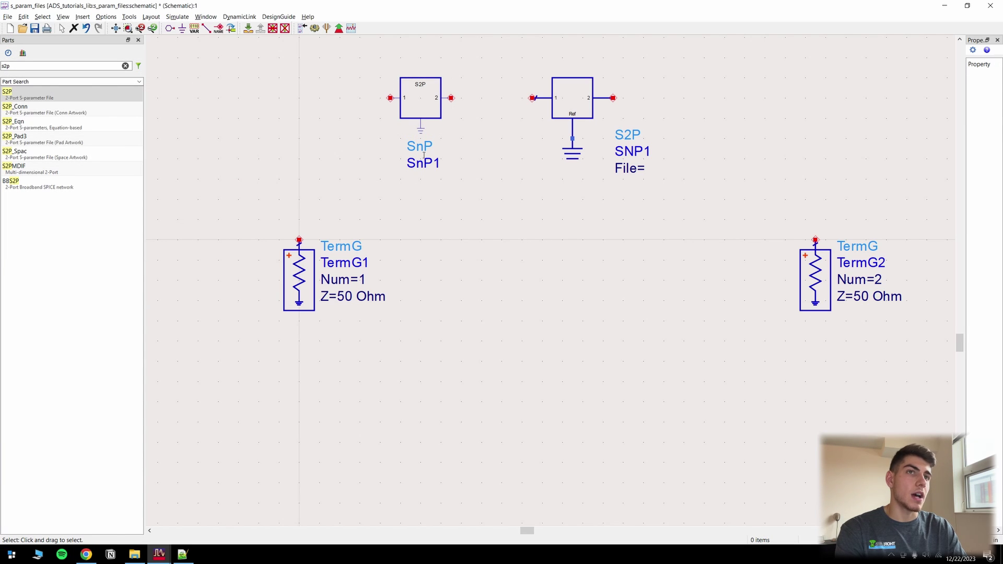
drag(417, 122, 423, 123)
drag(459, 183, 374, 82)
key(Delete)
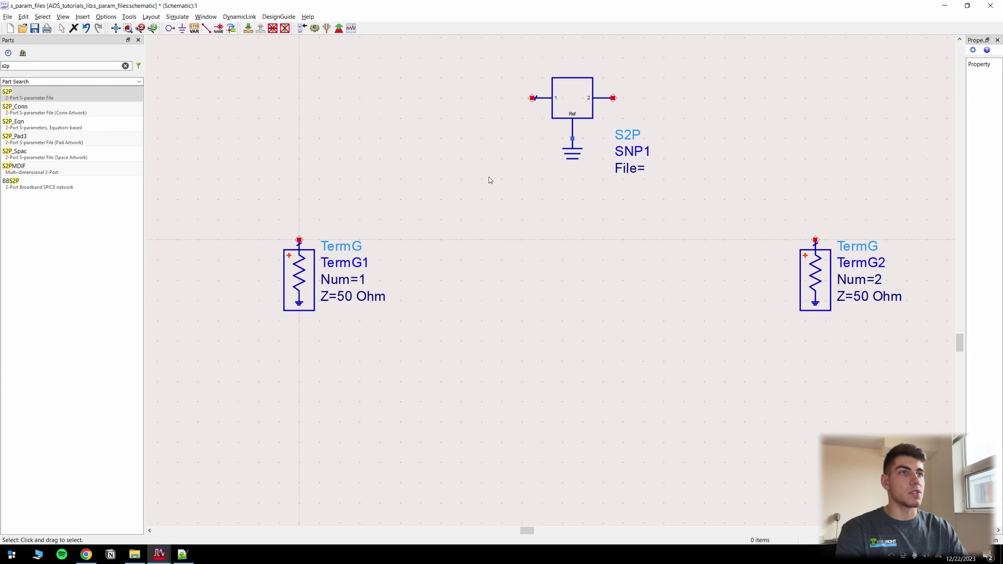
Move the S2P block with its ground down between TermG1 and TermG2
drag(488, 177, 660, 76)
drag(574, 101, 557, 244)
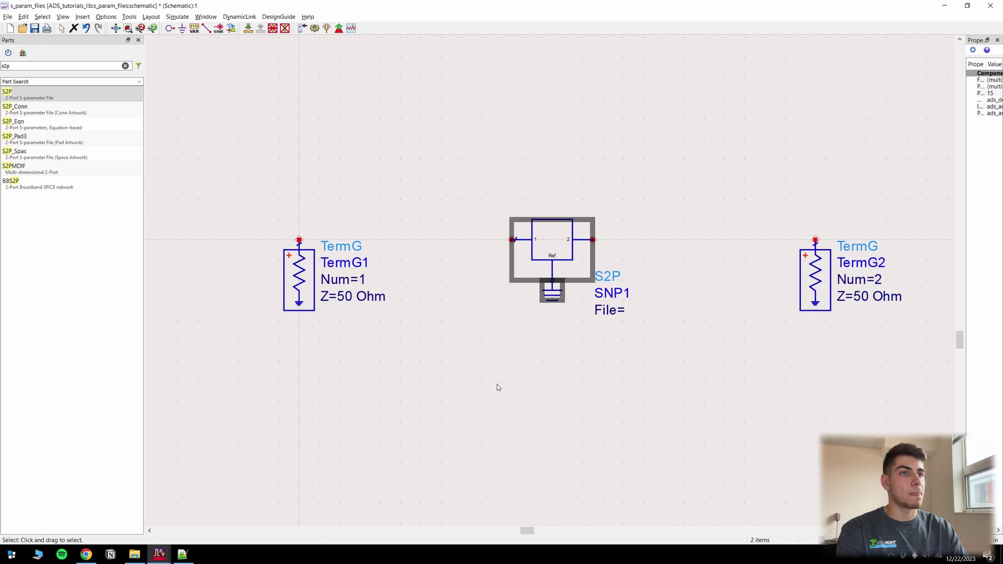
click(497, 386)
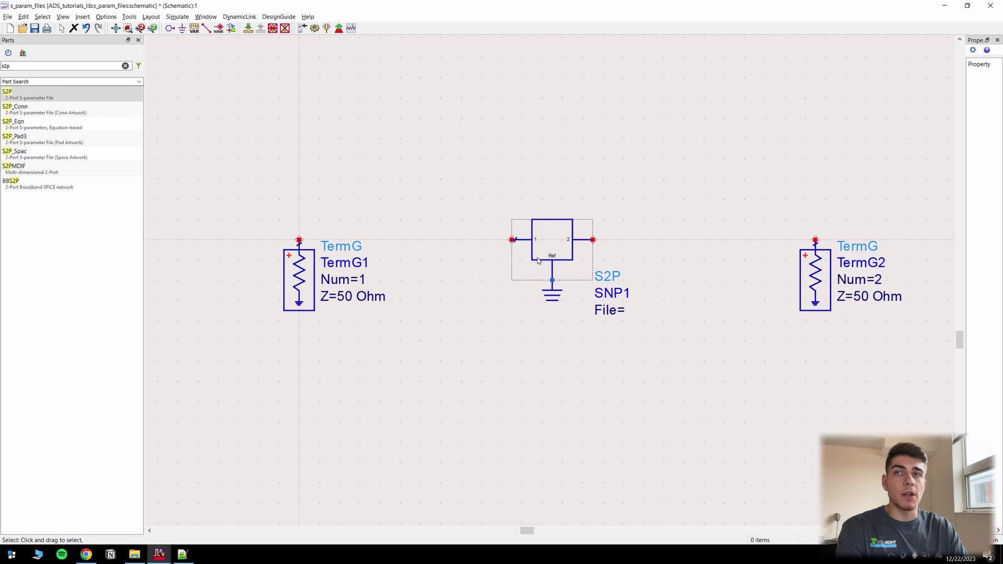
Set SNP1's File to example2.s2p and check its 1.9 GHz S-parameters in the toolkit
double_click(543, 252)
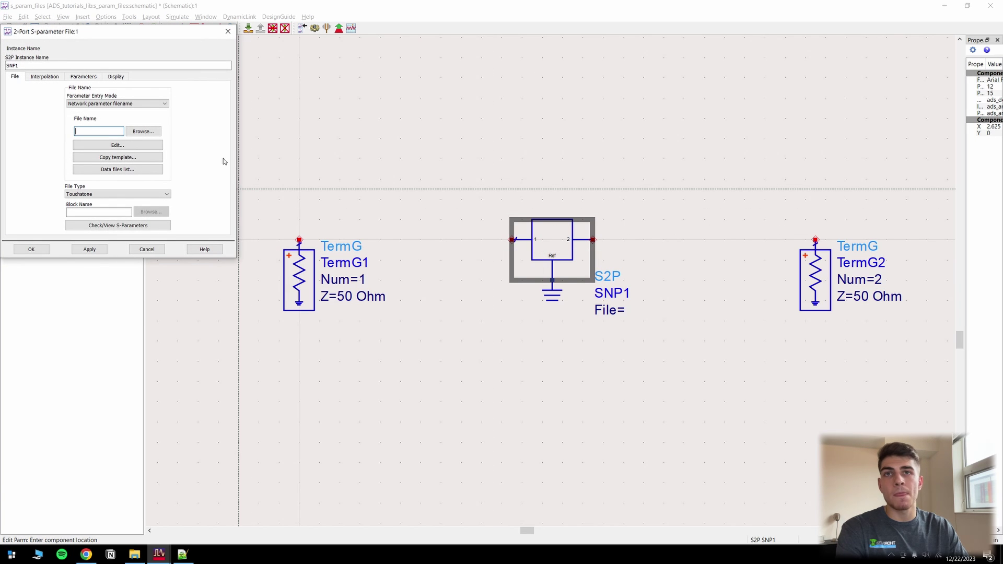
click(142, 133)
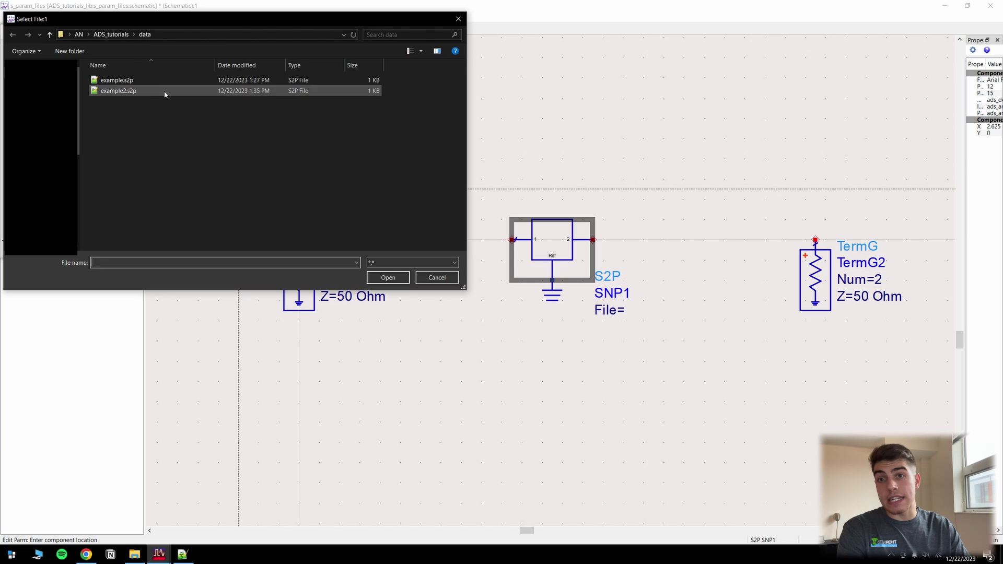
double_click(129, 94)
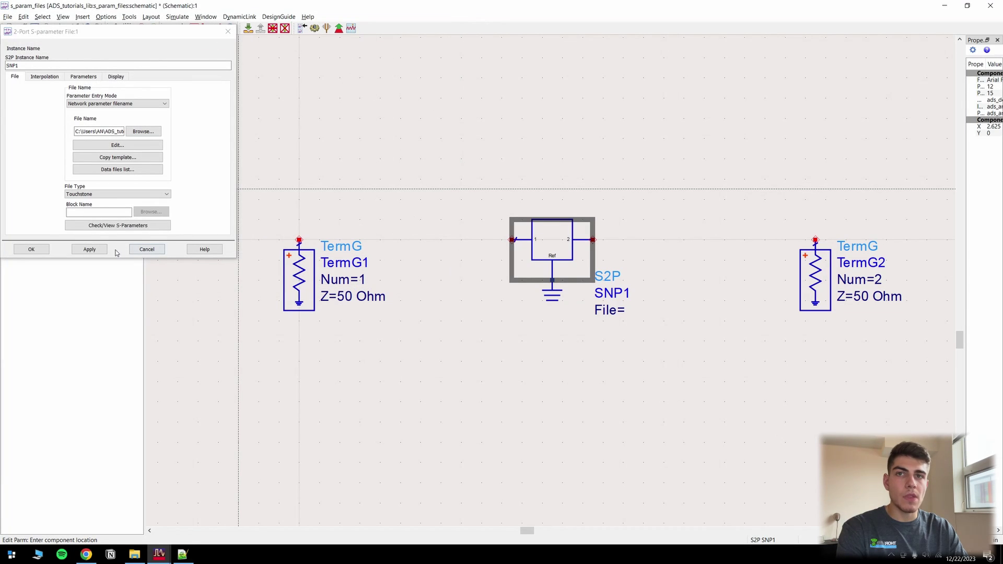
click(90, 250)
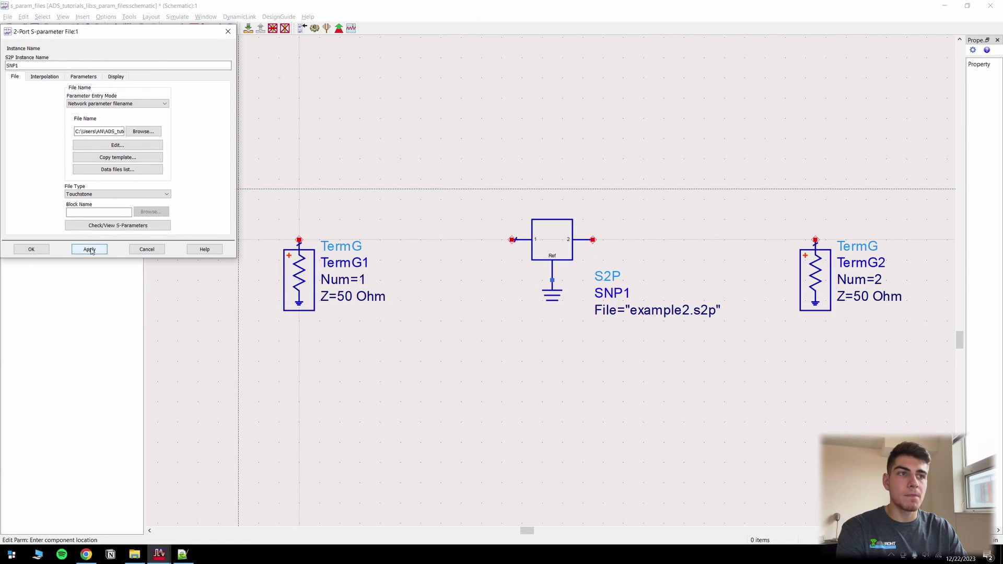
click(128, 227)
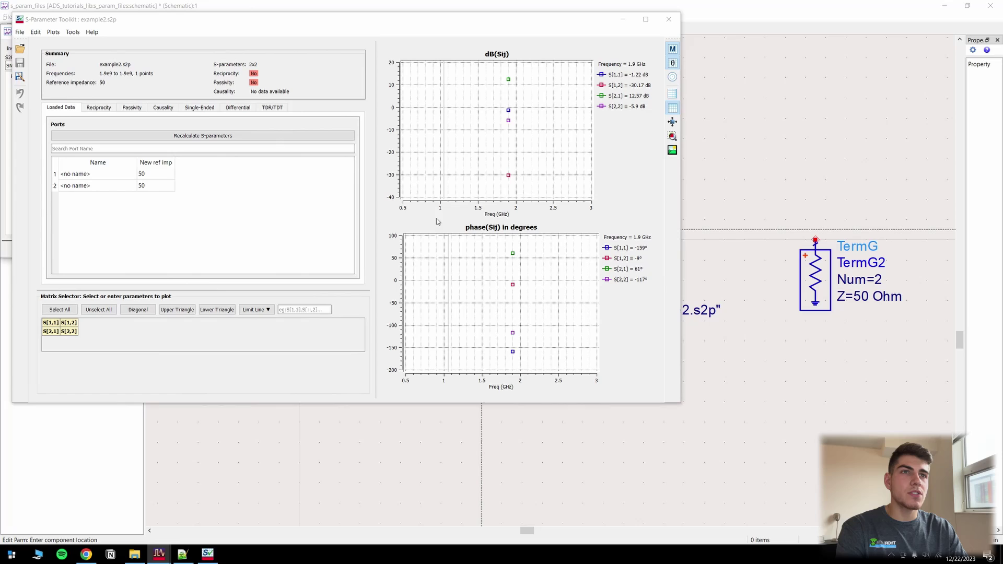
click(668, 19)
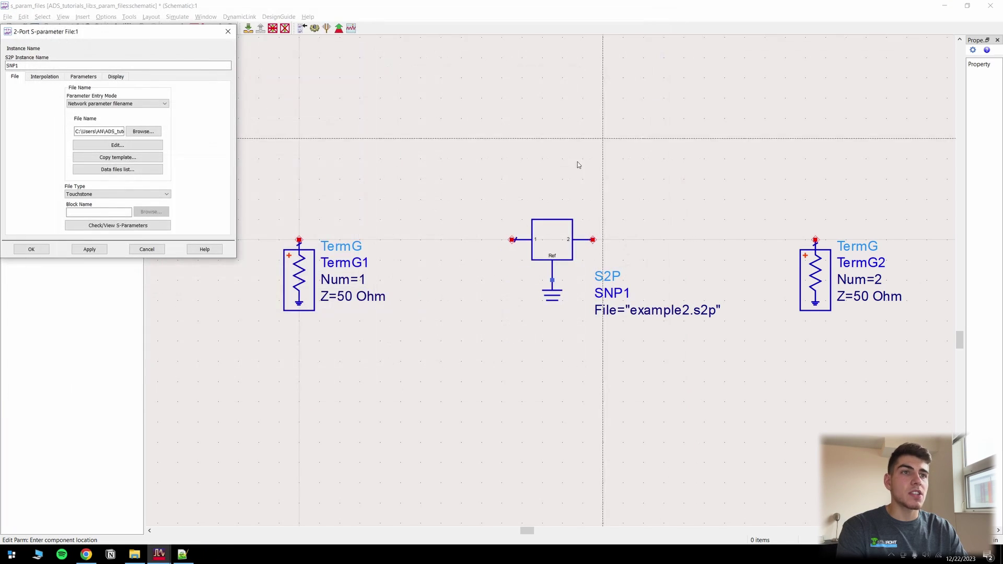
Wire TermG1 to the S2P block's port 1 and port 2 to TermG2
click(228, 32)
click(206, 28)
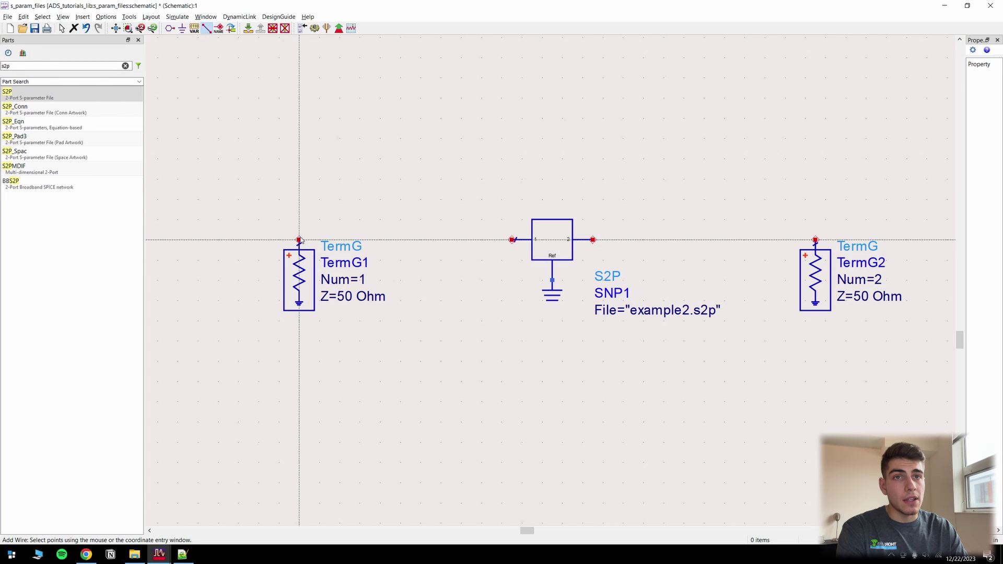
click(300, 239)
click(512, 239)
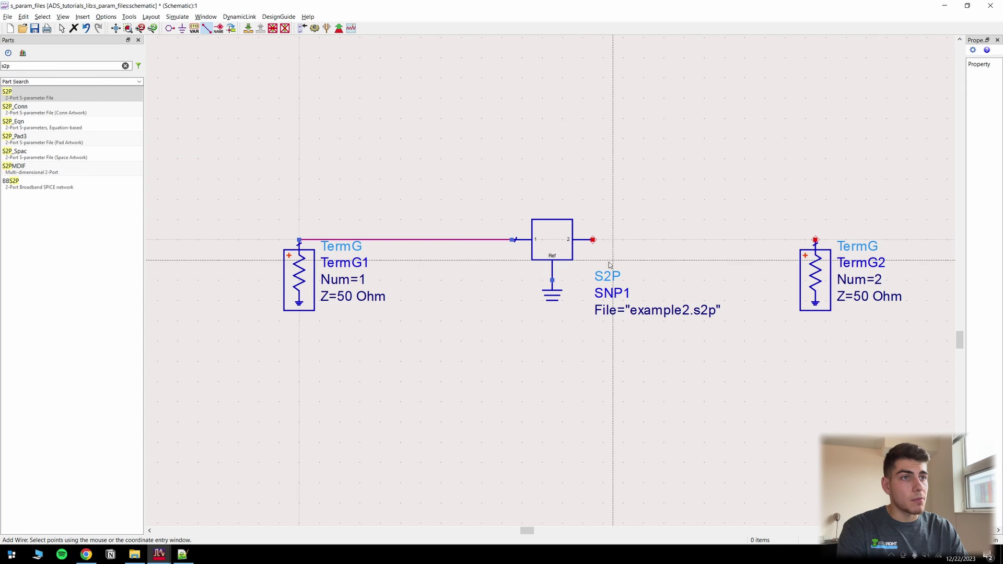
click(593, 240)
click(816, 240)
key(Escape)
Place an S_Param simulation controller (SP1, 1.0–10.0 GHz, 1.0 GHz step) below the circuit
click(60, 67)
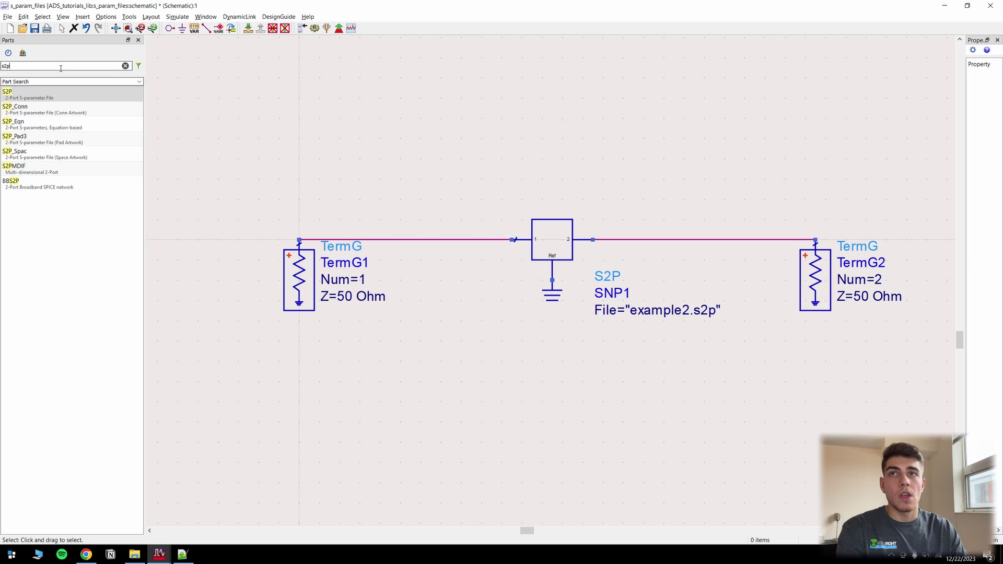
key(BackSpace)
key(BackSpace)
text(_p)
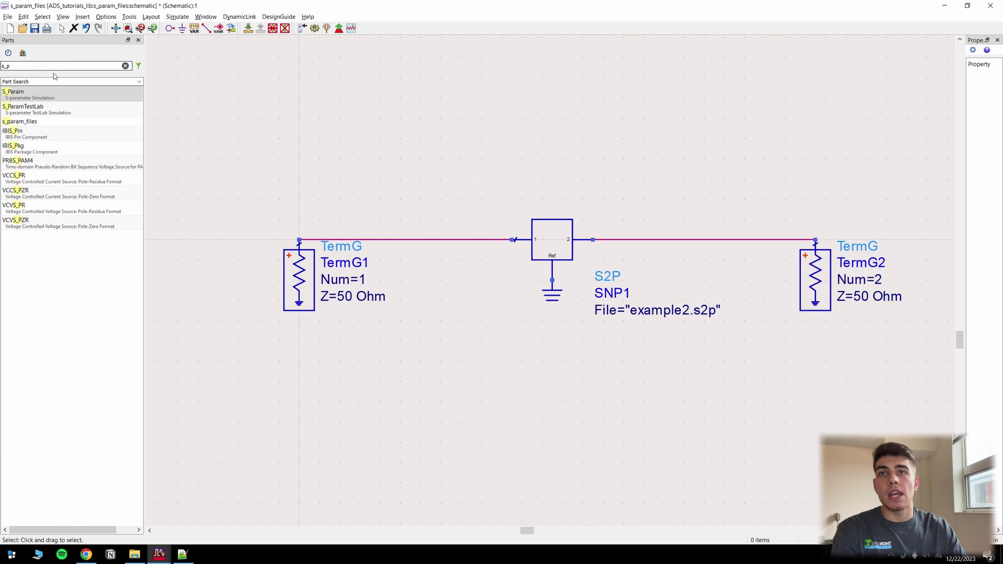
click(21, 93)
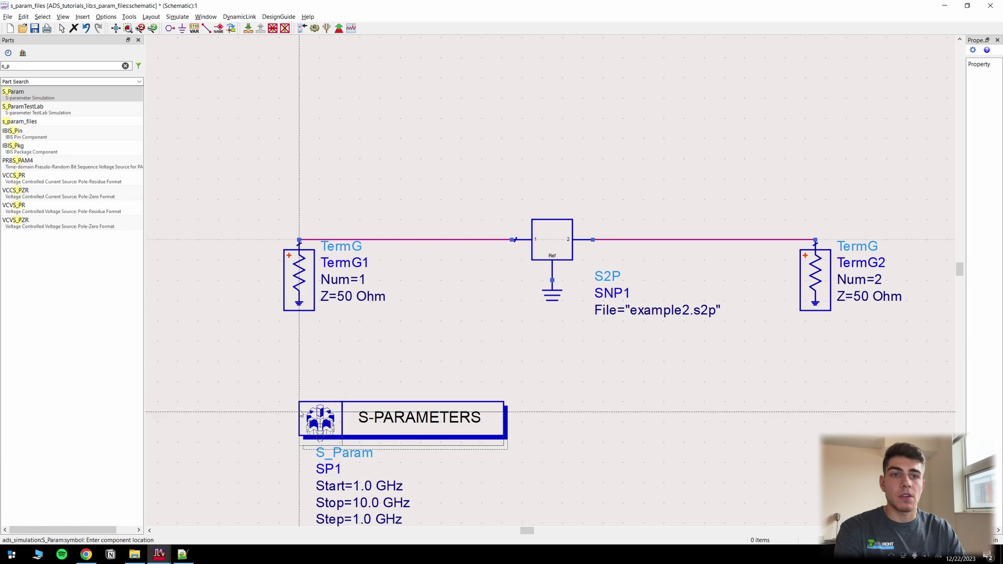
click(301, 415)
scroll(235, 432, down, 2)
Switch SP1 to a Single point sweep at 1.9 GHz, apply it, and run the simulation
double_click(329, 361)
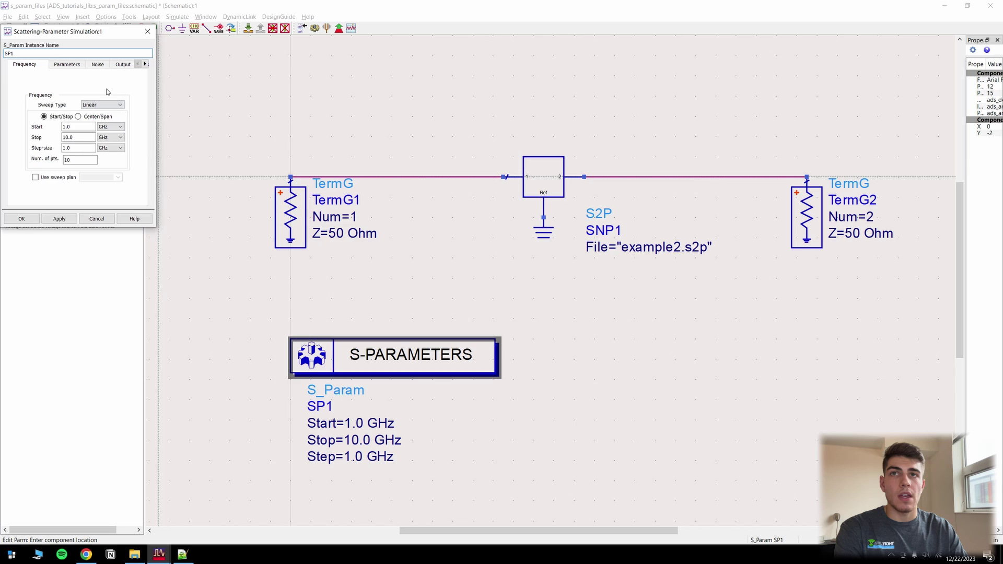
drag(92, 32, 486, 222)
click(496, 296)
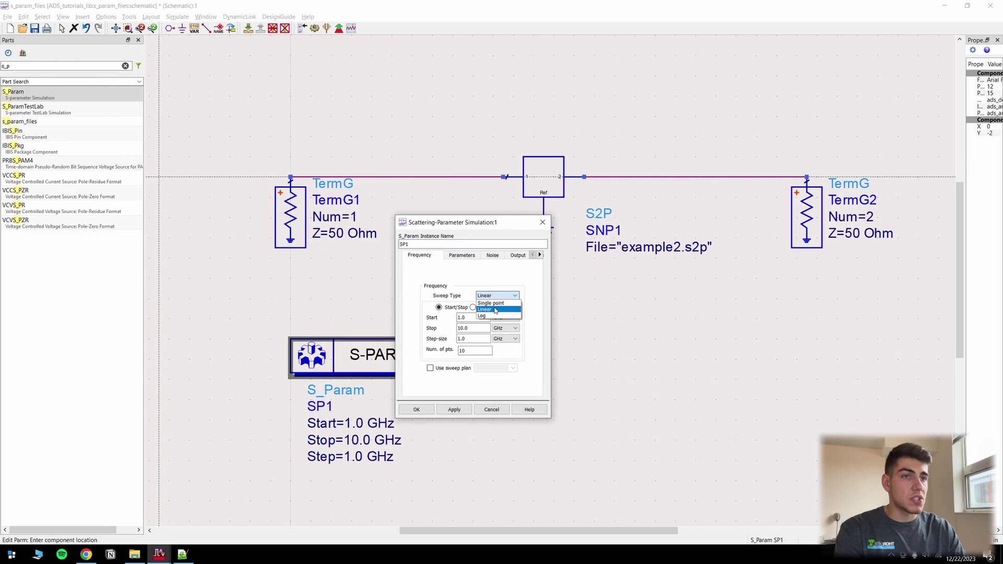
click(491, 303)
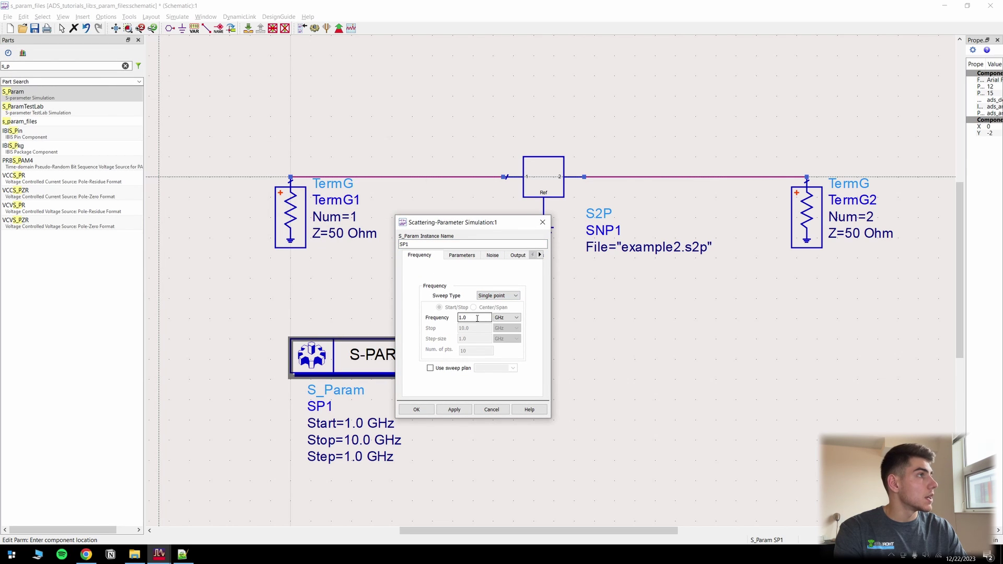
double_click(477, 318)
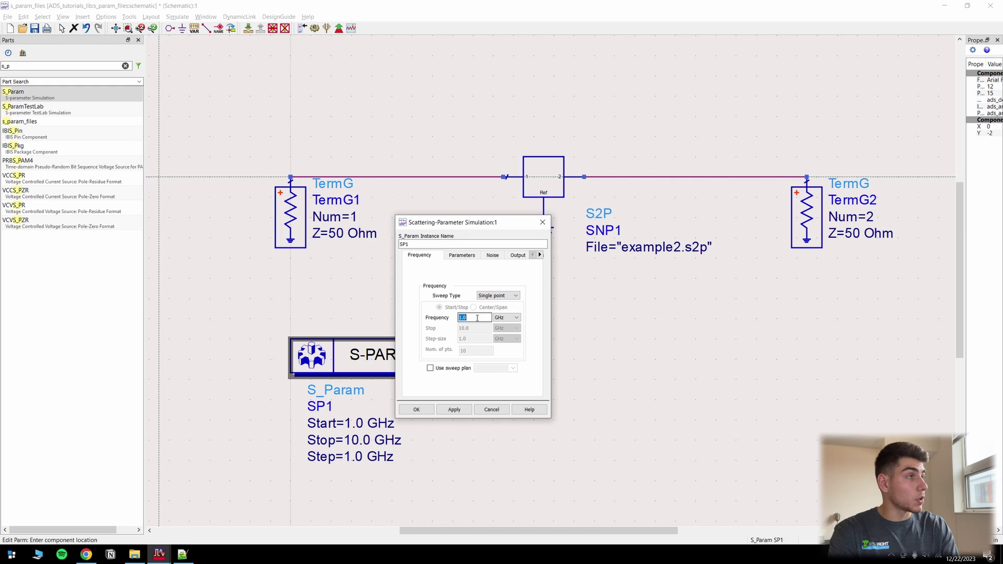
text(1)
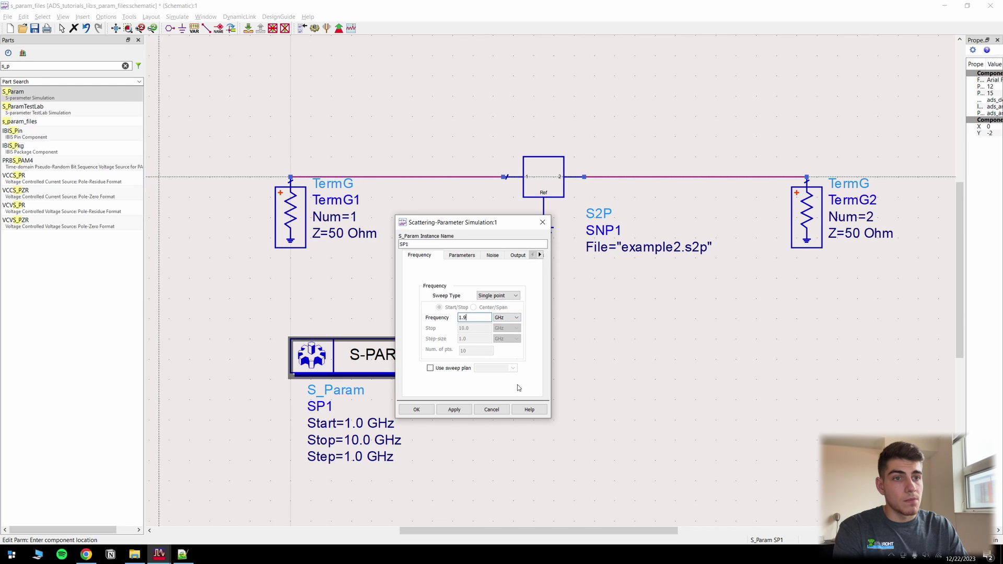
click(453, 409)
click(418, 409)
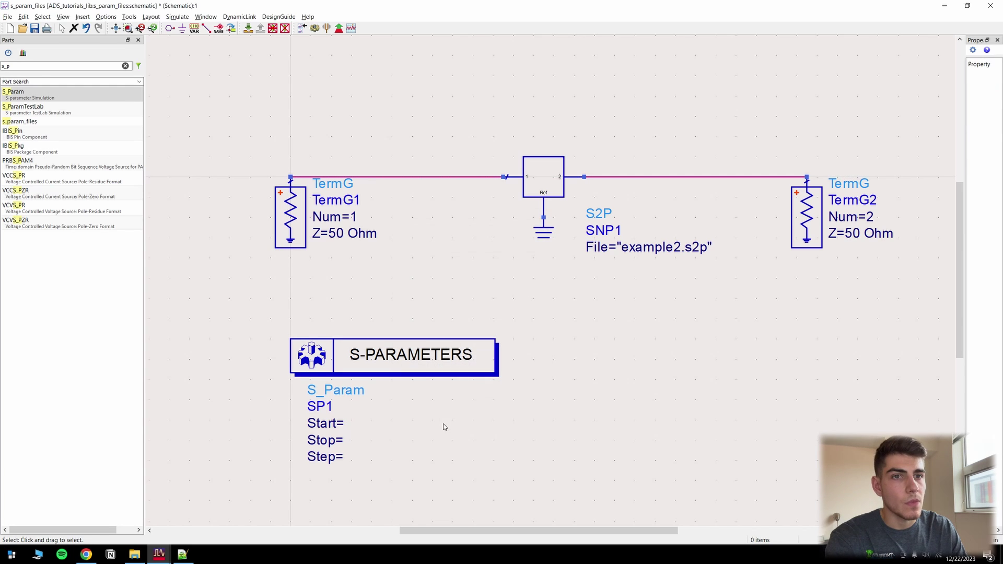
click(314, 29)
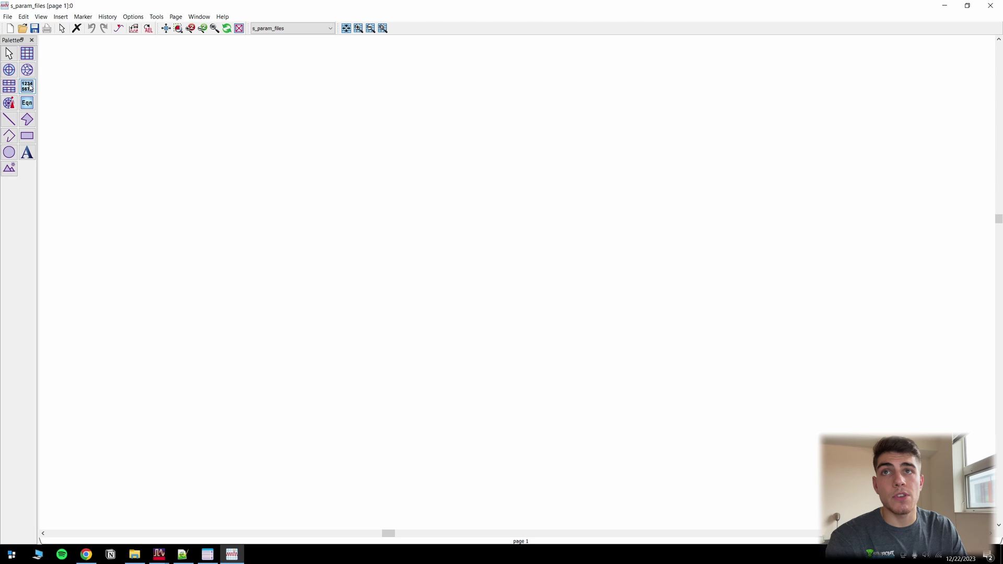
Add an enlarged data list of S(1,1)–S(2,2) values at 1.900 GHz to the Data Display page
click(29, 87)
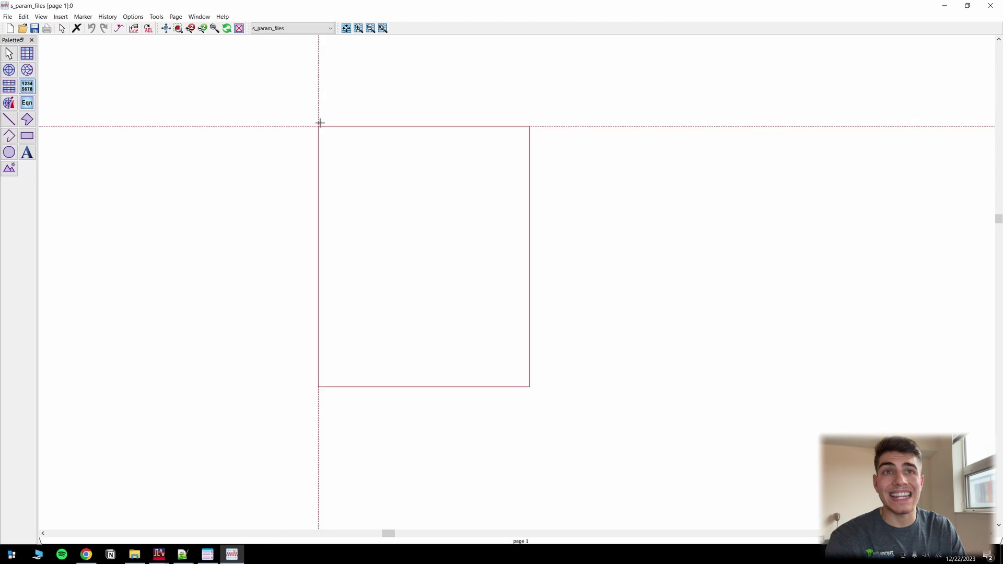
click(319, 124)
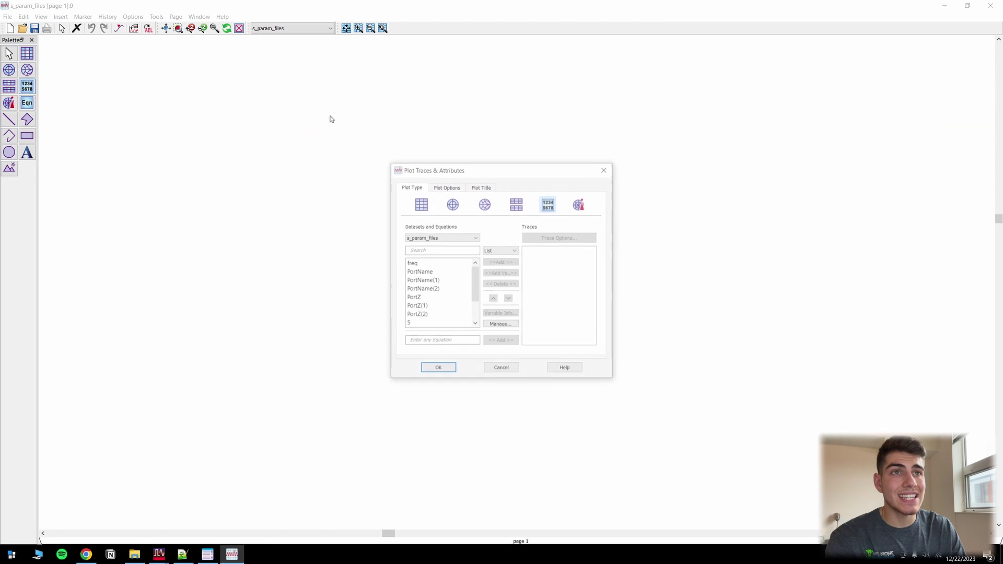
click(436, 369)
drag(537, 374, 706, 155)
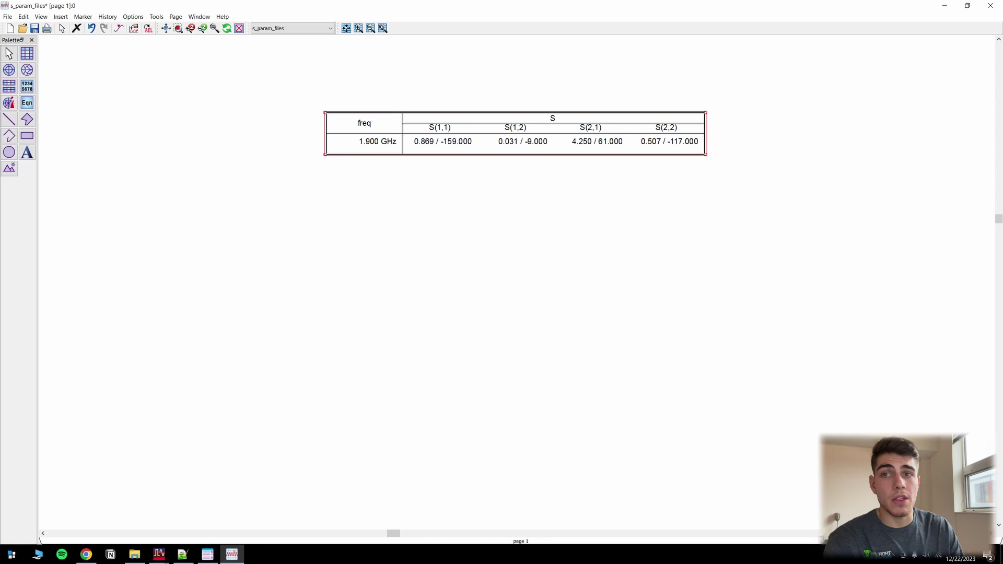
click(265, 140)
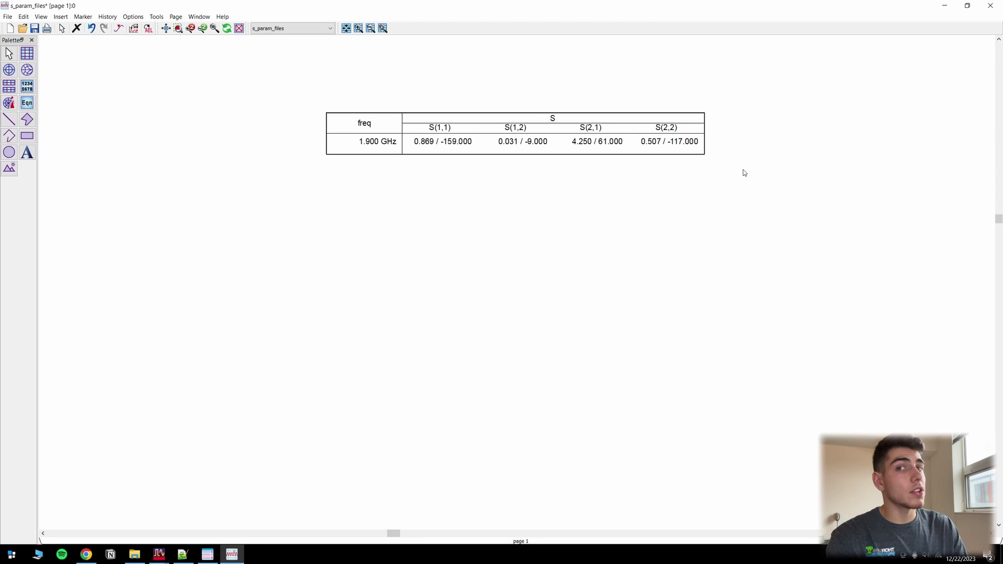
key(alt+Tab)
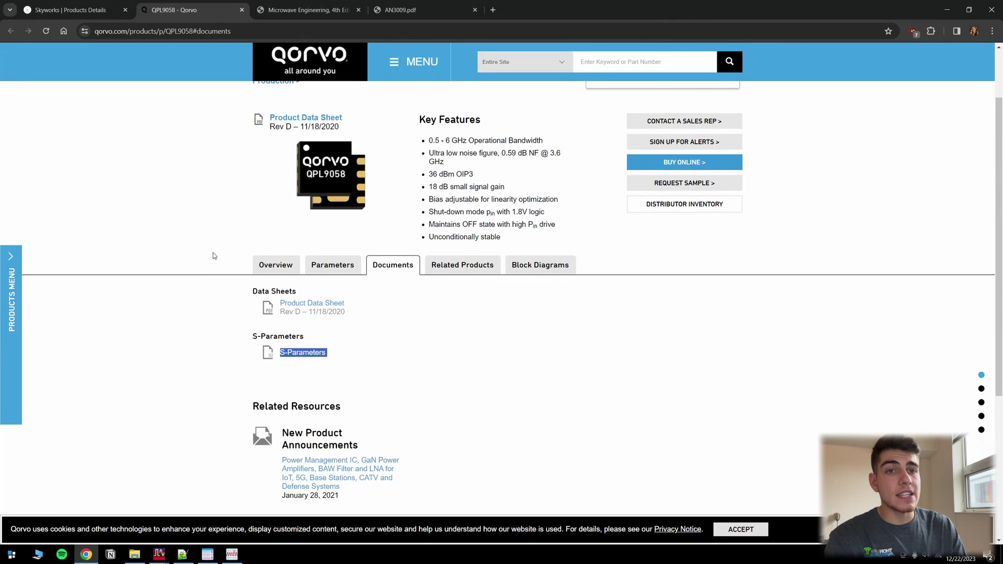
Download SKY67183_5V_53mA_25C_Deembedded_SP_w_Noise.s2p from the Skyworks page under its default name
click(68, 10)
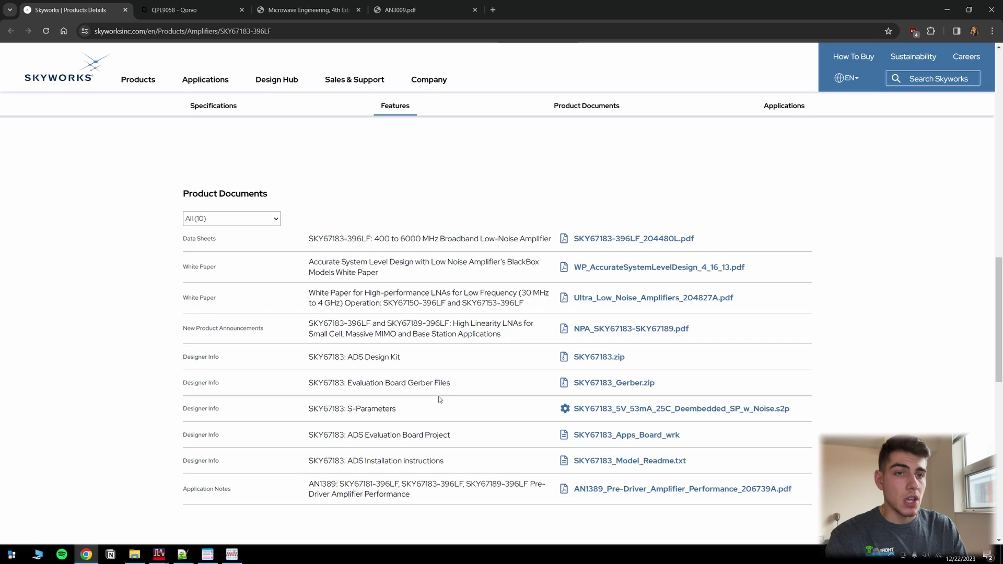
click(672, 410)
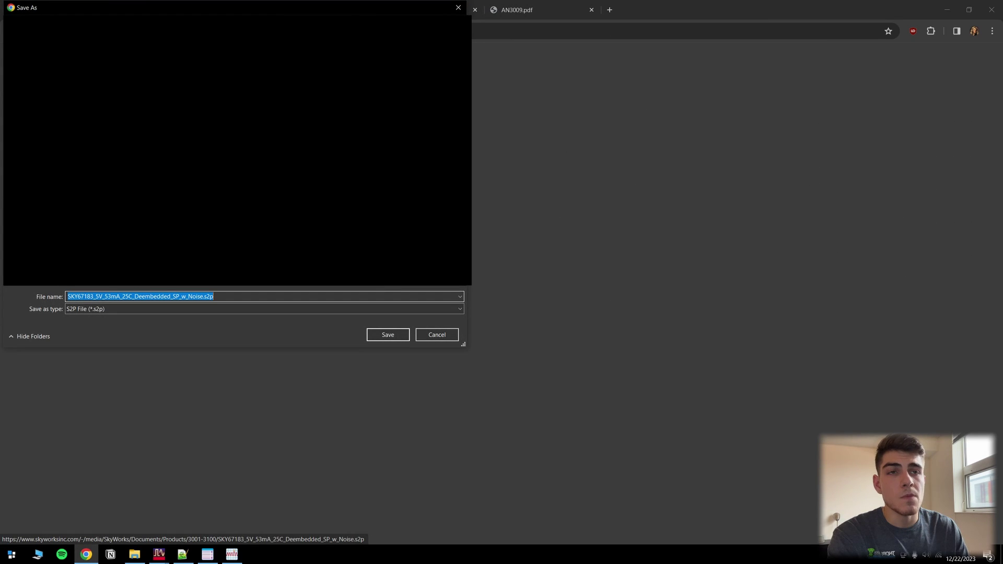
key(End)
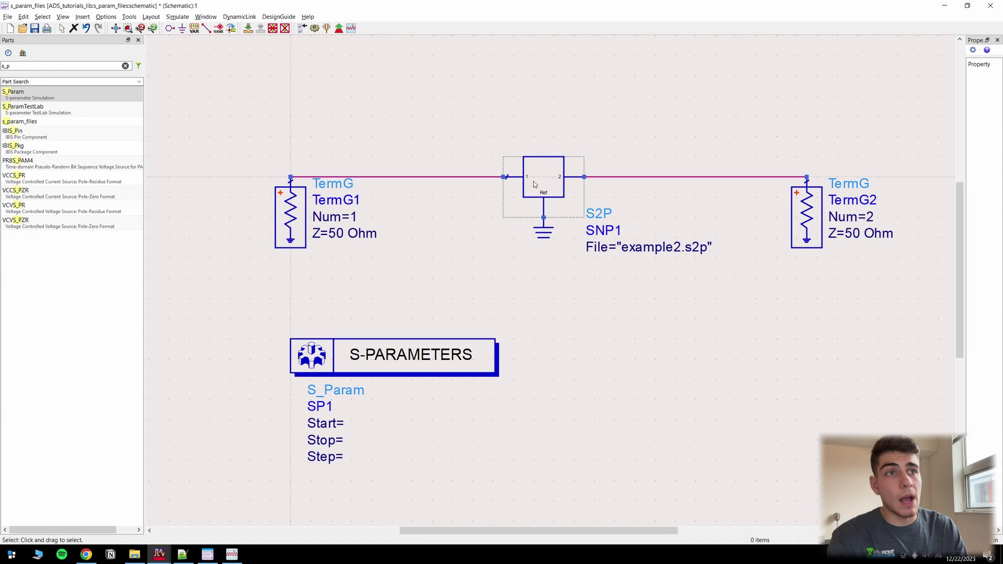
Point the S2P block at the SKY67183 .s2p file, then open that file in Notepad++ from the data folder
double_click(538, 179)
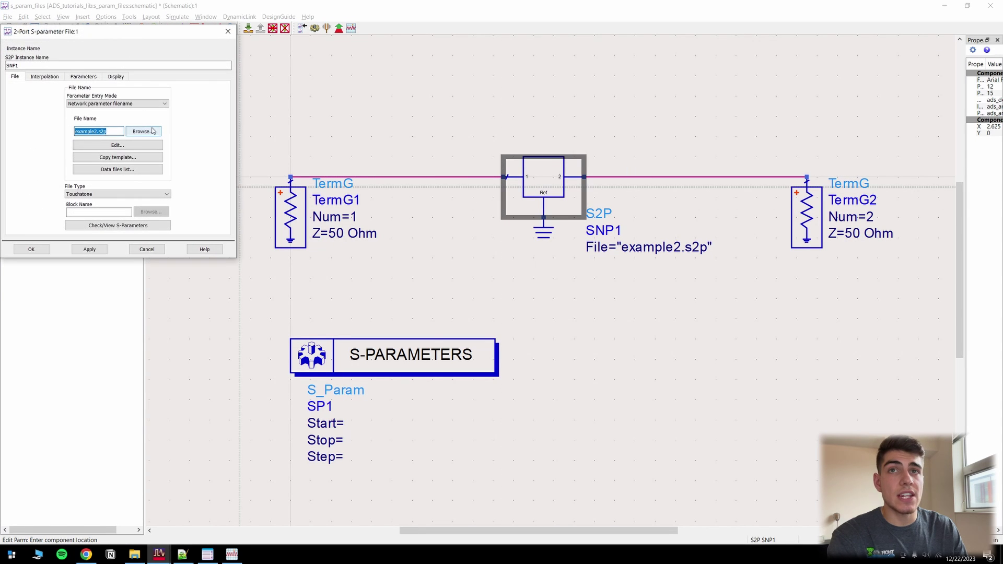
click(143, 130)
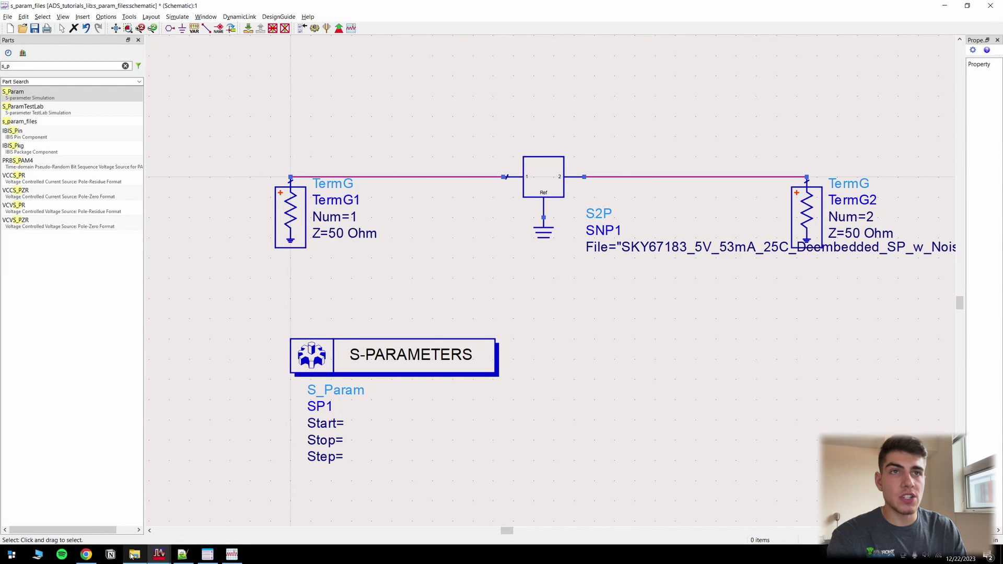
click(135, 554)
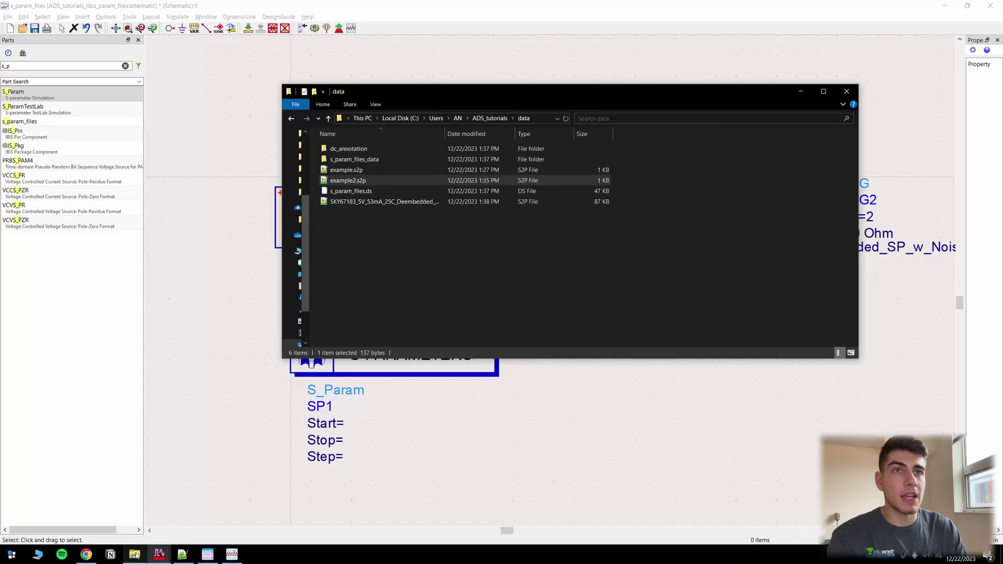
double_click(383, 202)
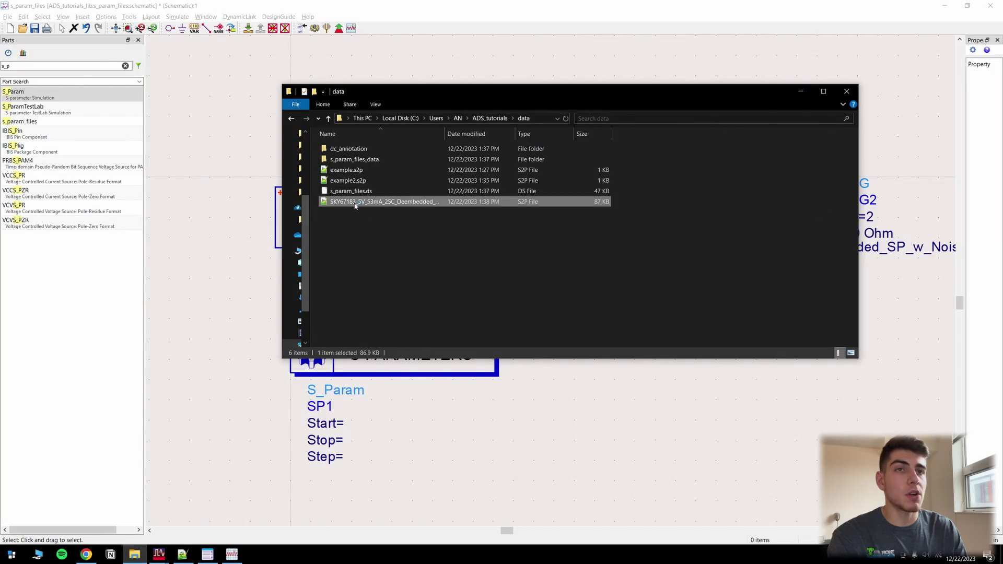
scroll(384, 204, down, 5)
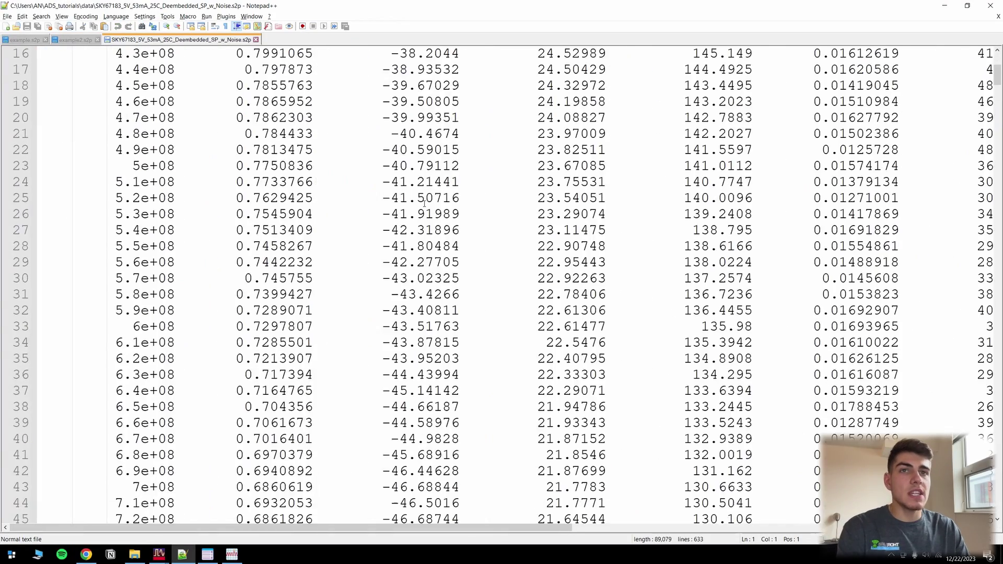
Scroll through the SKY67183 S-parameter rows and highlight the NOISE PARAMETERS heading and column labels
scroll(424, 204, down, 3)
scroll(193, 192, up, 5)
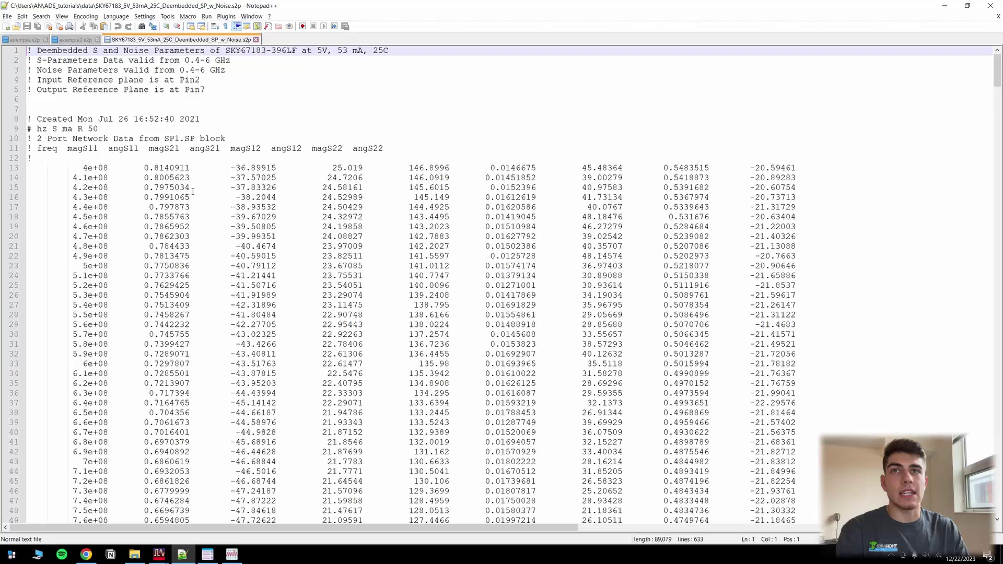
drag(997, 65, 997, 453)
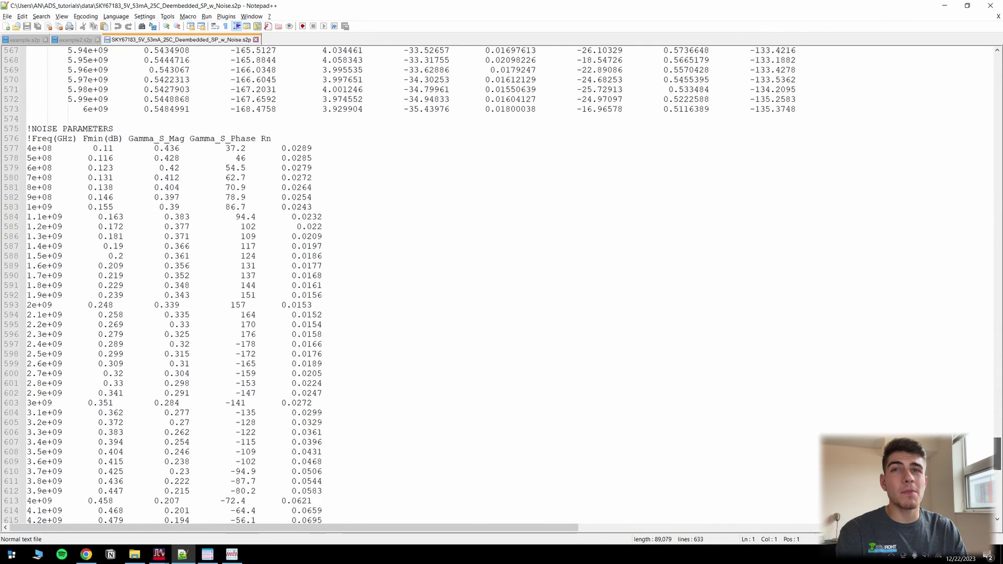
drag(31, 129, 294, 135)
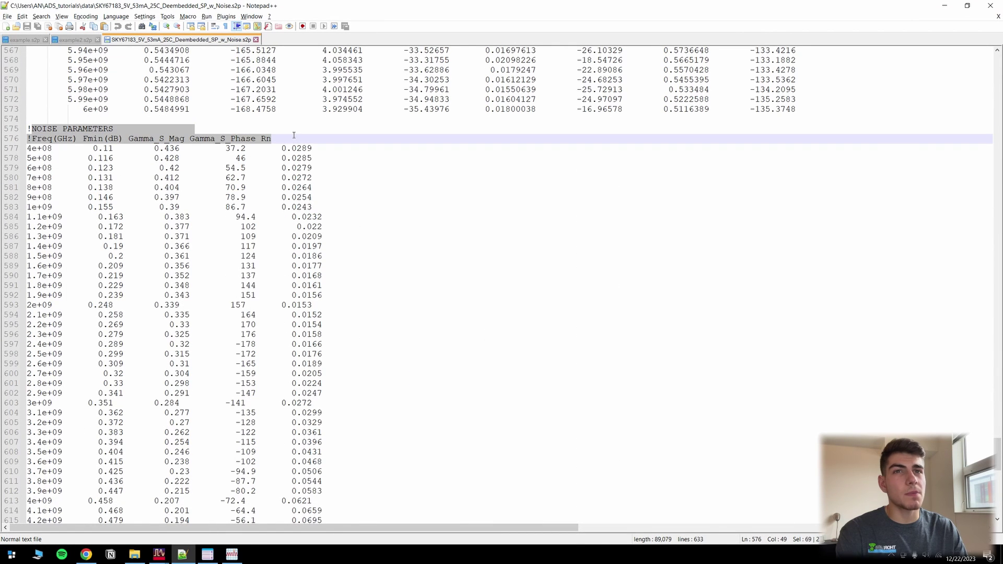
click(282, 139)
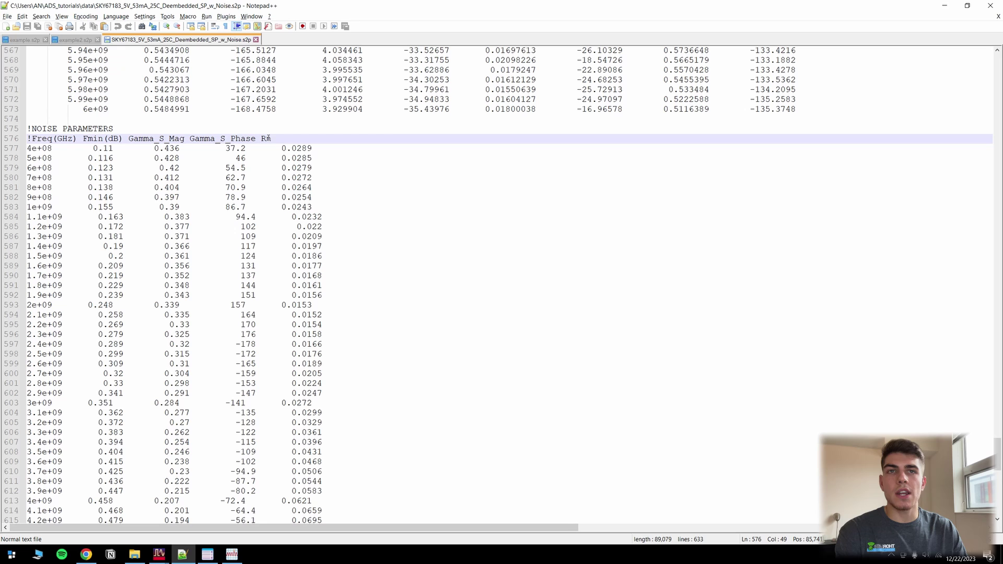
drag(275, 137, 28, 129)
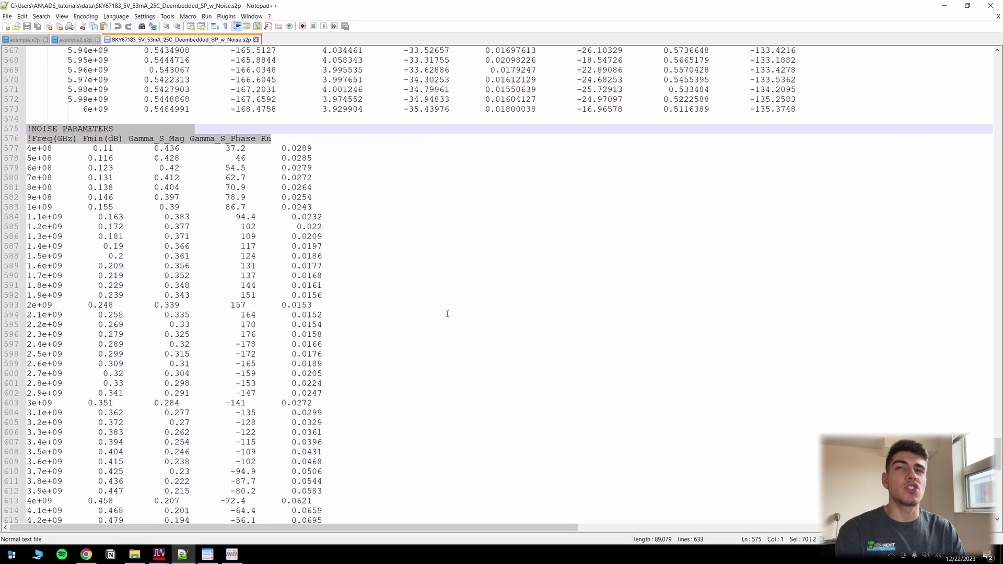
scroll(555, 329, up, 7)
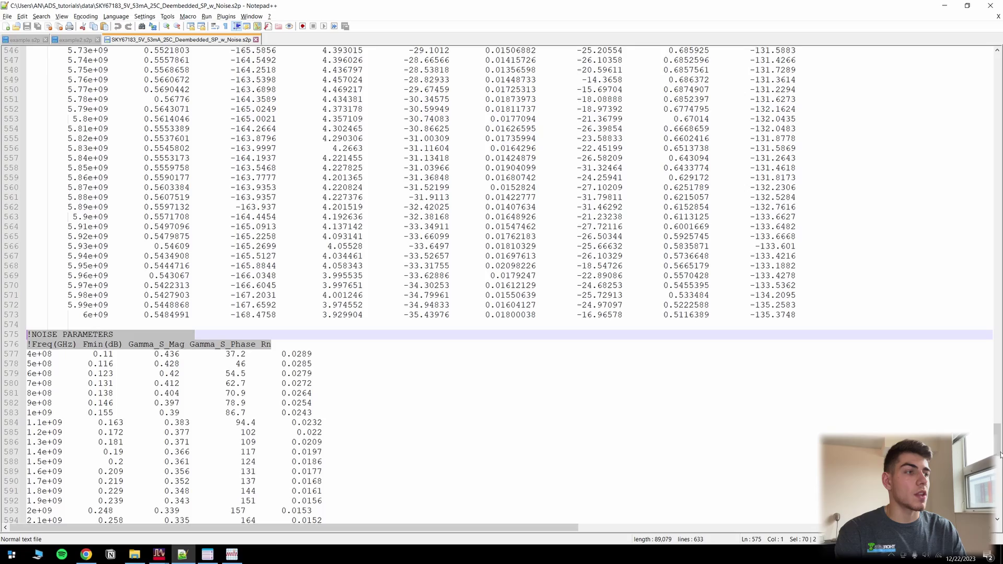
drag(999, 454, 970, 70)
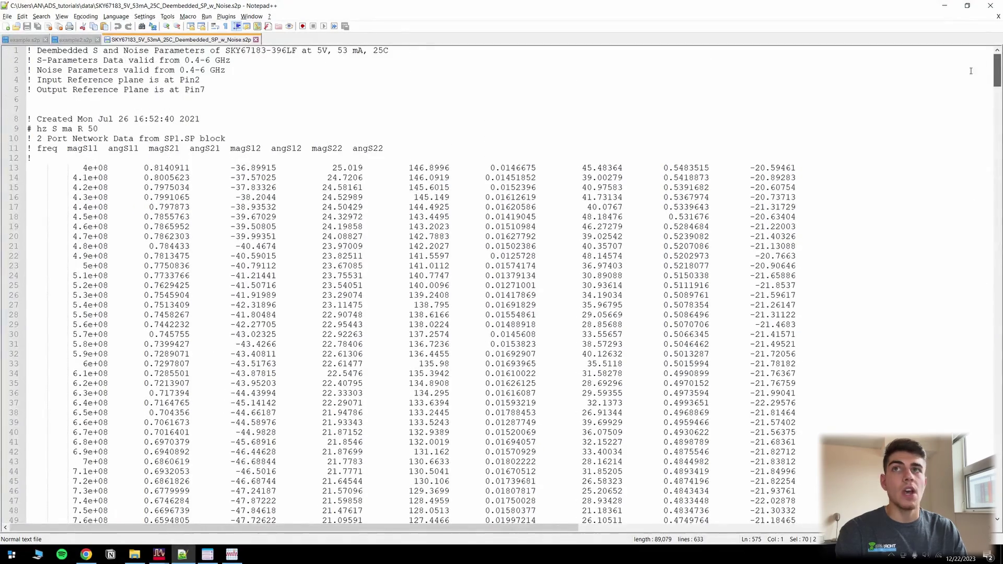
Close the .s2p file and change SP1's sweep type to Linear
click(990, 6)
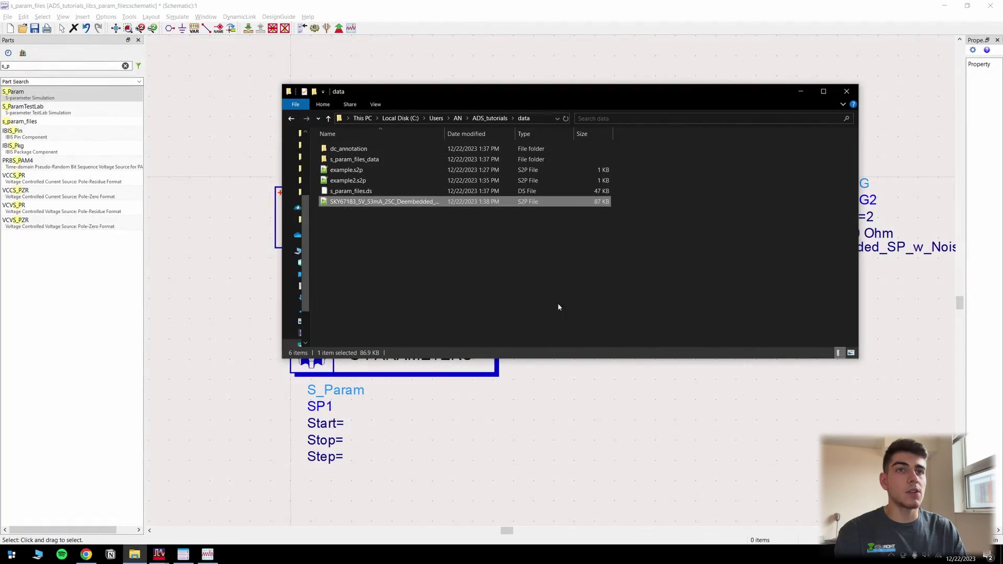
click(800, 92)
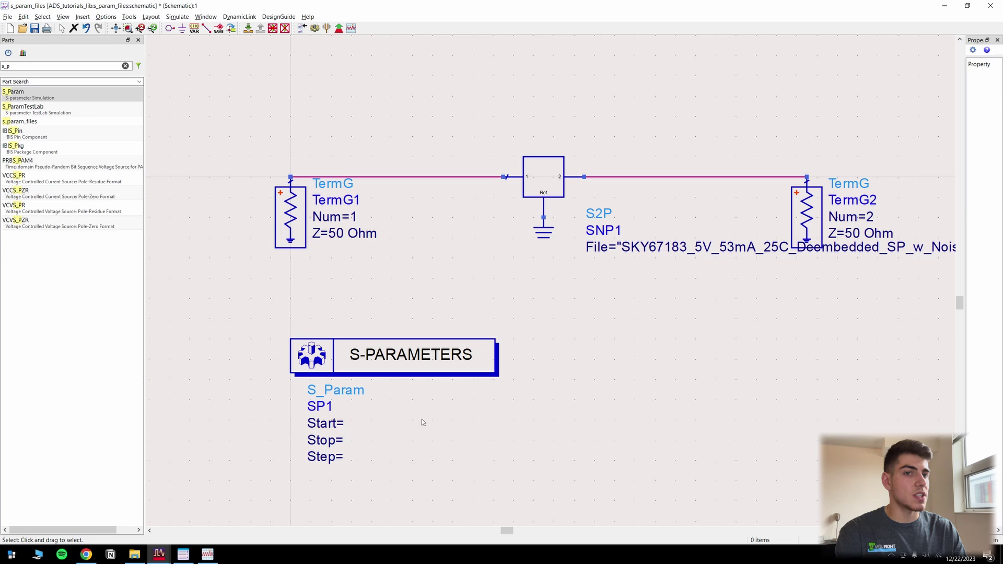
double_click(391, 348)
click(486, 297)
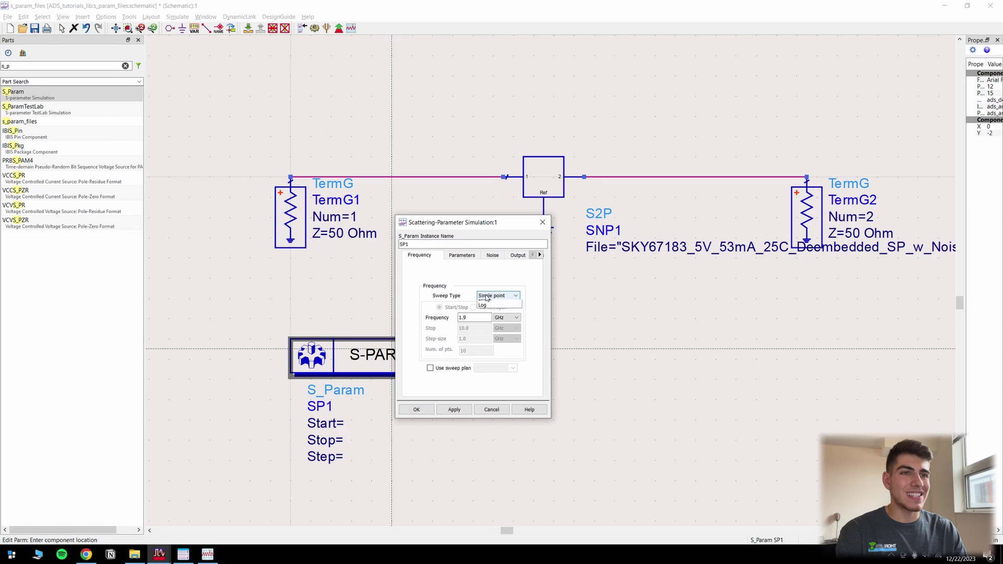
click(499, 296)
click(499, 296)
click(486, 302)
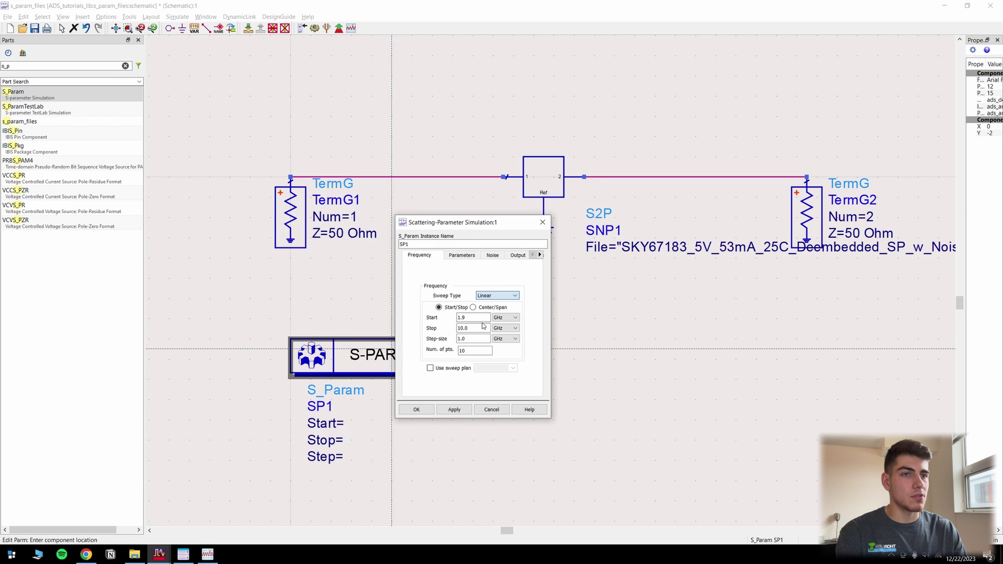
Set the sweep to Start 1 GHz, Stop 5 GHz, Step-size 0.001 GHz, and run the simulation
double_click(475, 318)
text(1)
key(Tab)
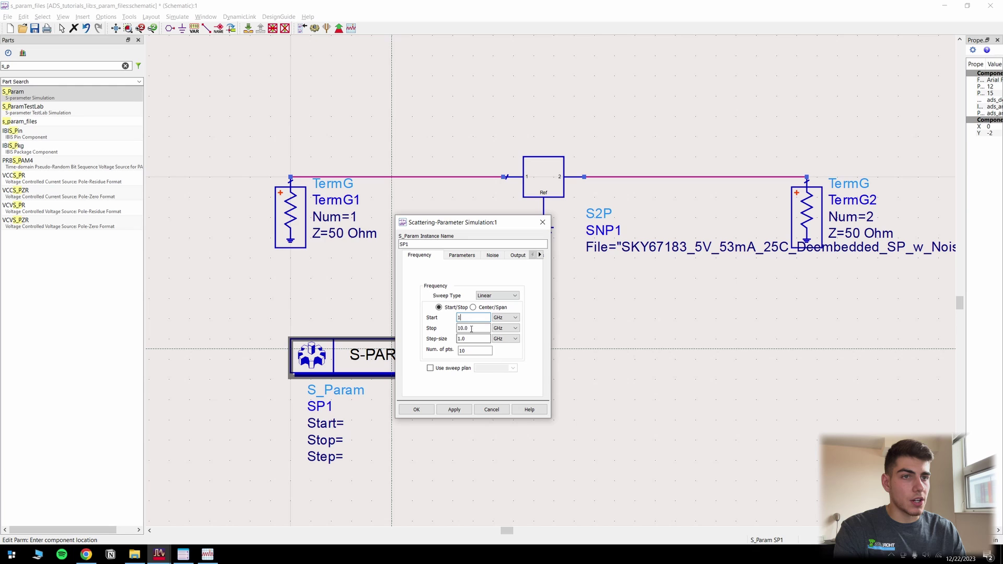
text(5)
double_click(468, 339)
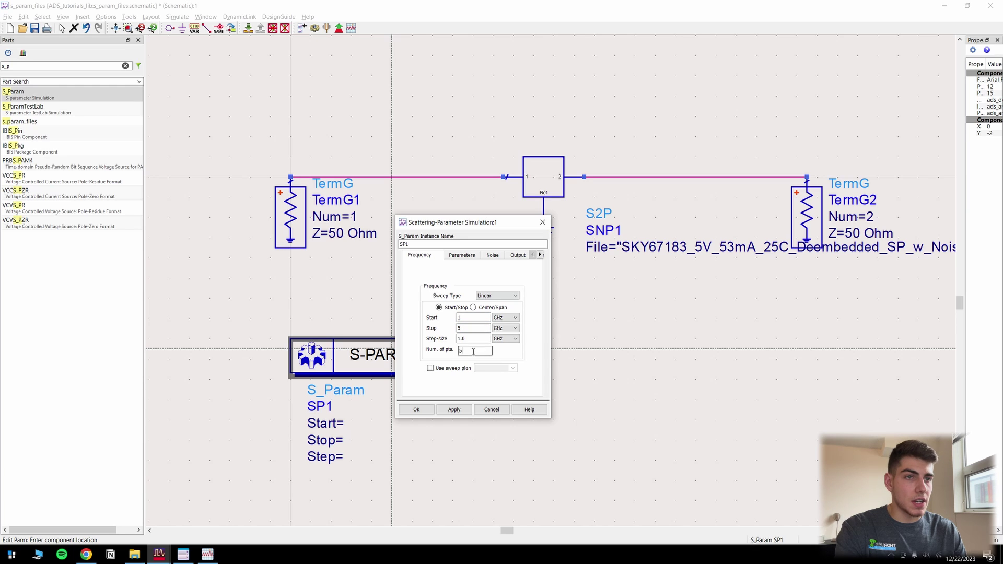
text(1)
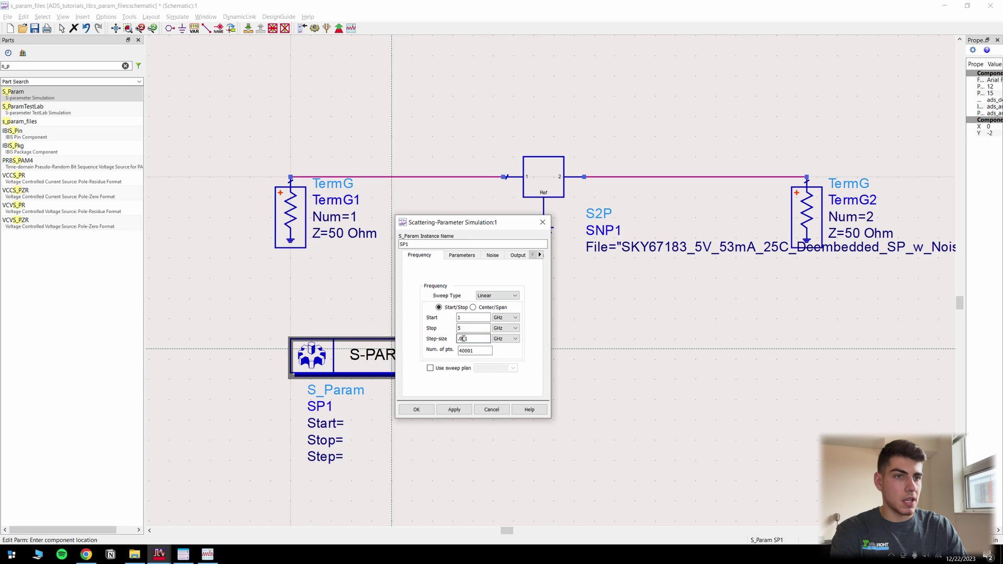
click(454, 409)
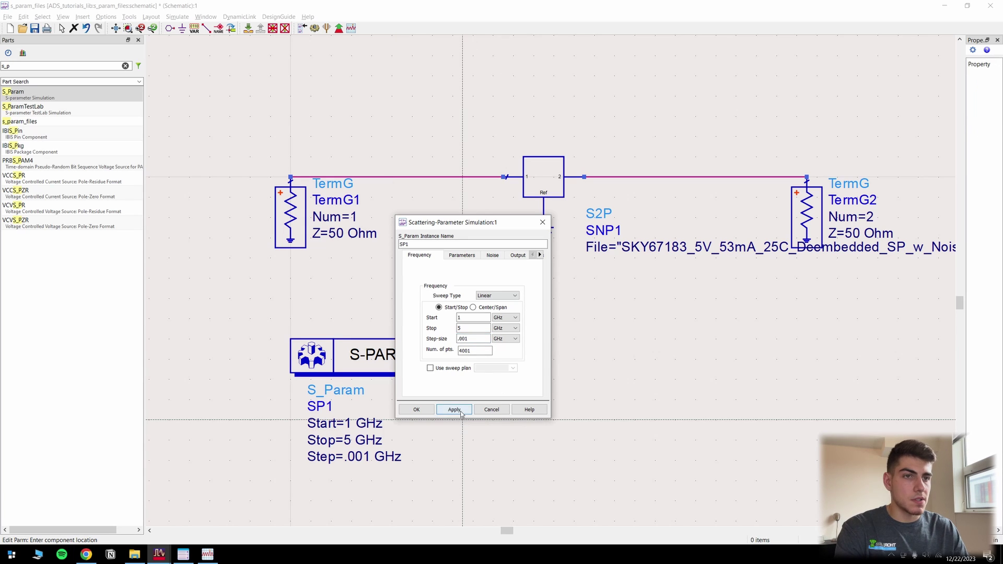
click(416, 409)
click(313, 28)
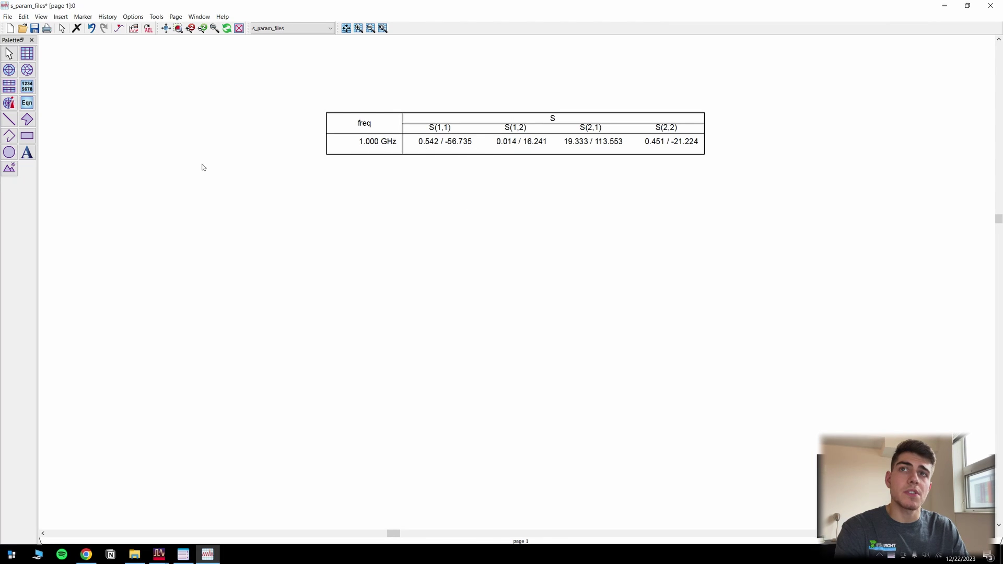
Place an enlarged rectangular plot of dB(S(1,1)), dB(S(1,2)), dB(S(2,1)) and dB(S(2,2))
click(26, 52)
click(343, 215)
scroll(419, 302, down, 2)
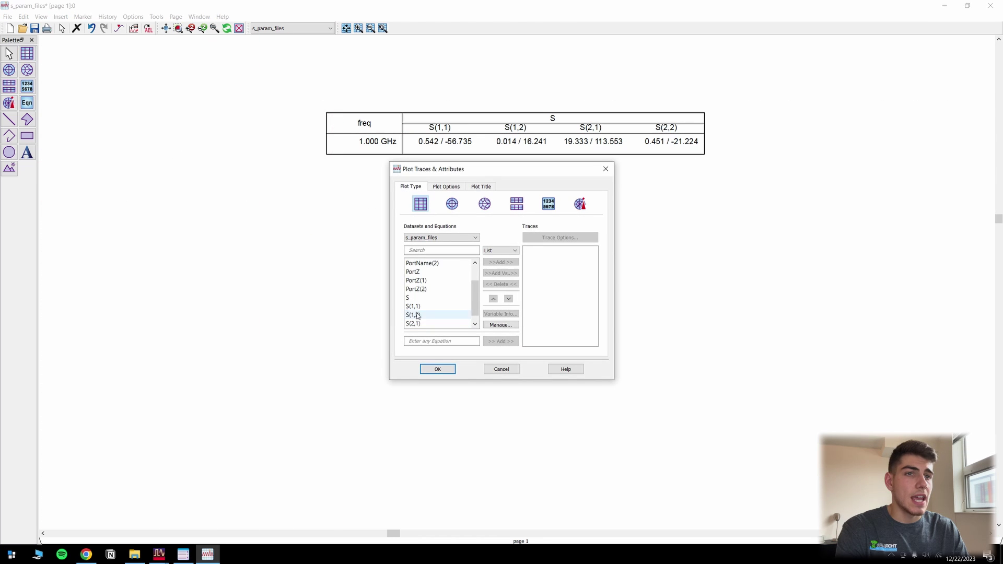
double_click(412, 297)
click(487, 338)
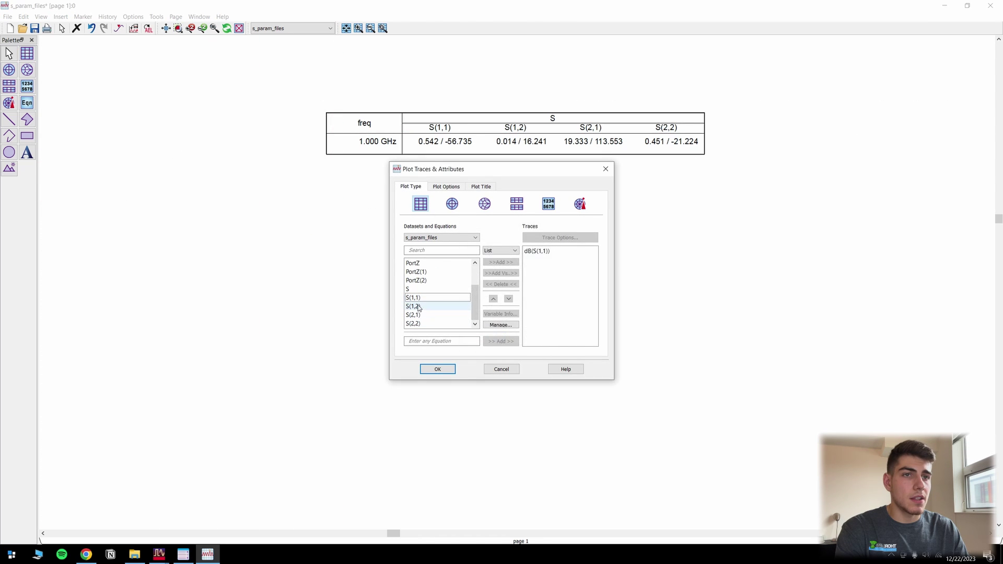
double_click(412, 306)
click(487, 339)
double_click(413, 314)
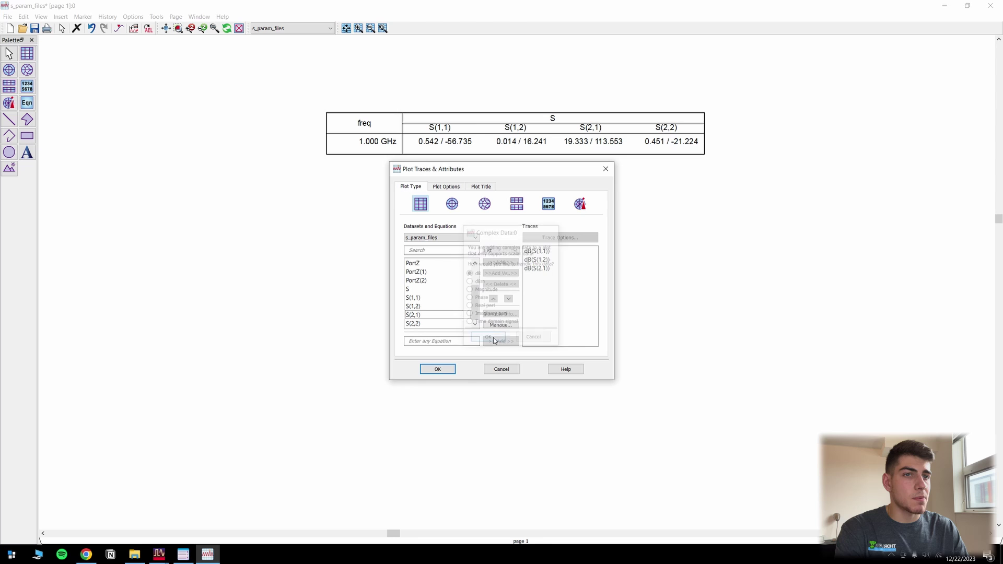
click(487, 338)
double_click(412, 324)
click(487, 338)
click(443, 371)
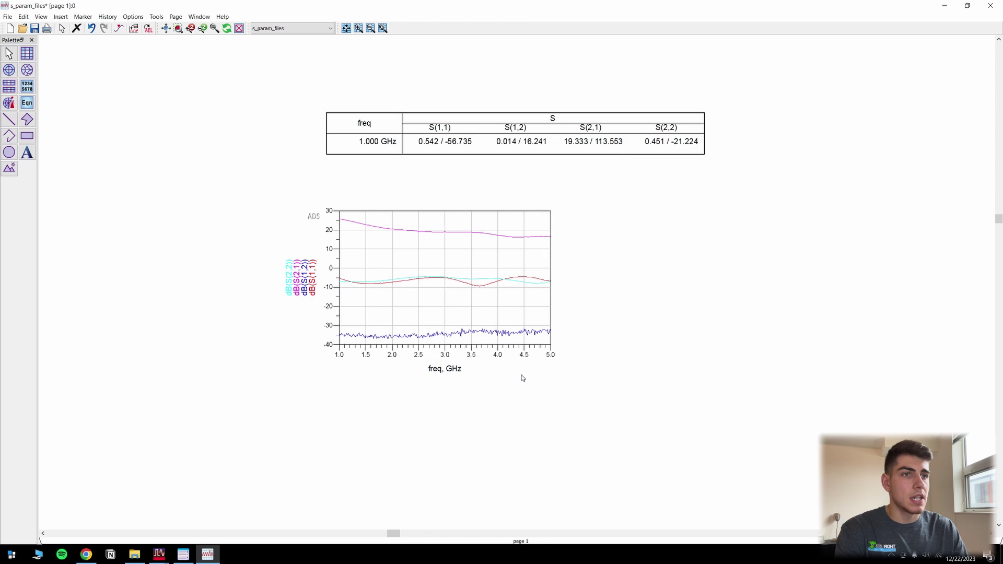
drag(617, 364, 713, 408)
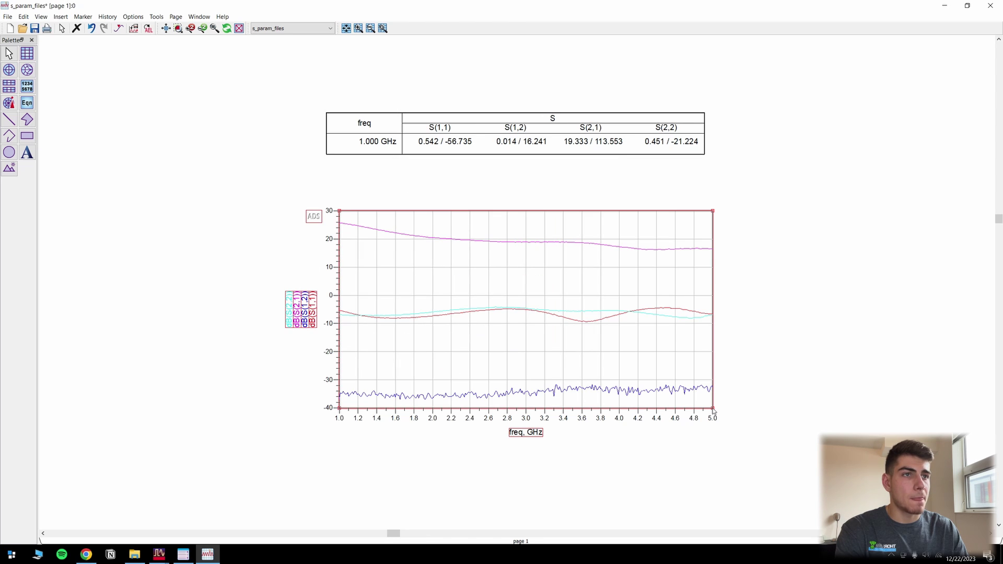